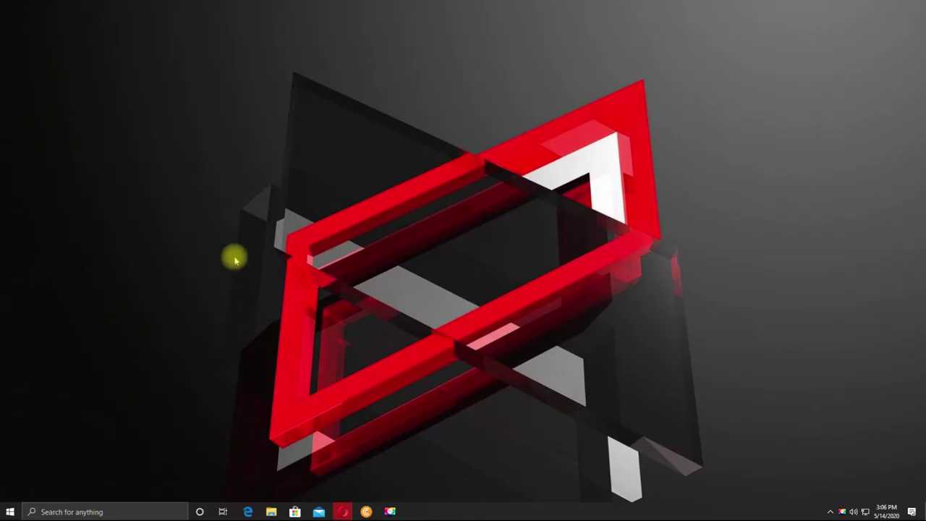
Step: Open the Windows Start menu with Adobe Photoshop 2020 listed among recent apps
{"action": "right_click", "coordinate": [233, 256]}
{"action": "left_click", "coordinate": [257, 284]}
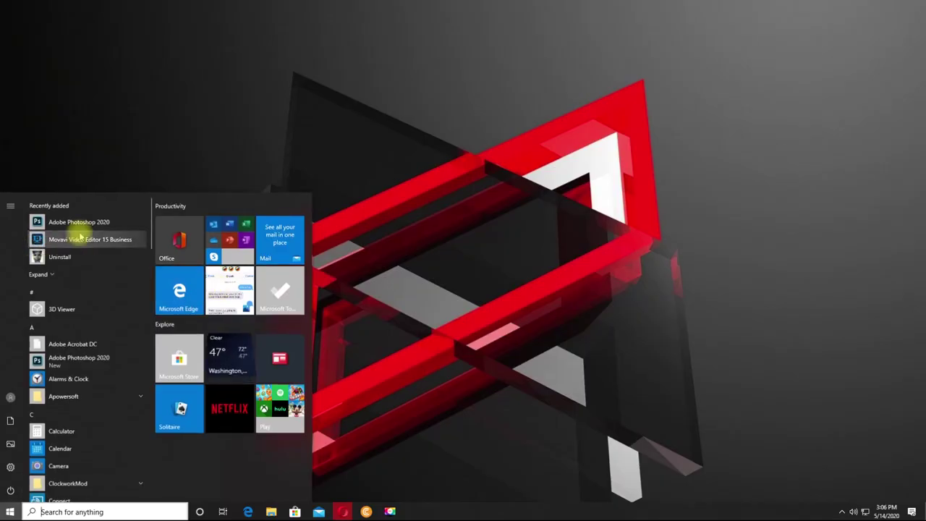
Step: Launch Photoshop 2020 and open light_bulb_by_vvolny_d1s0ob2-fullview.jpg from File Explorer
{"action": "left_click", "coordinate": [79, 222]}
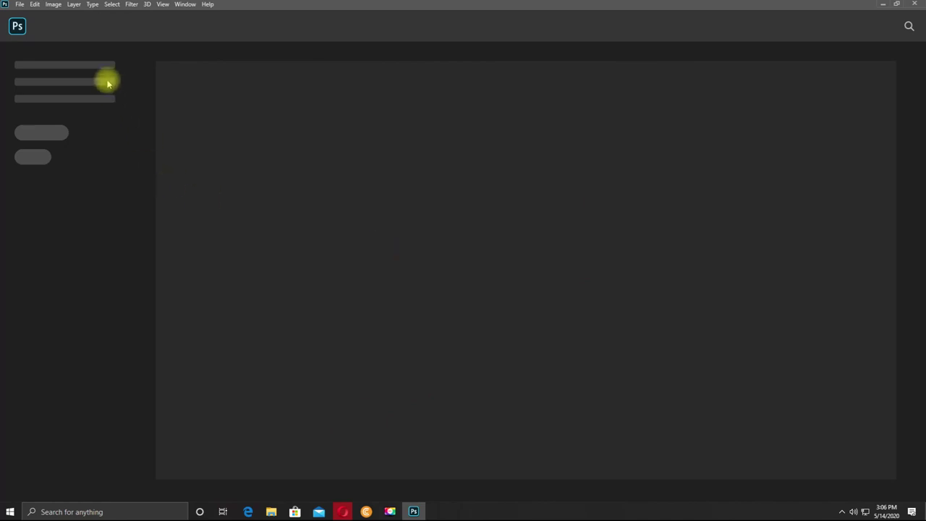
{"action": "left_click", "coordinate": [21, 4]}
{"action": "left_click", "coordinate": [21, 4]}
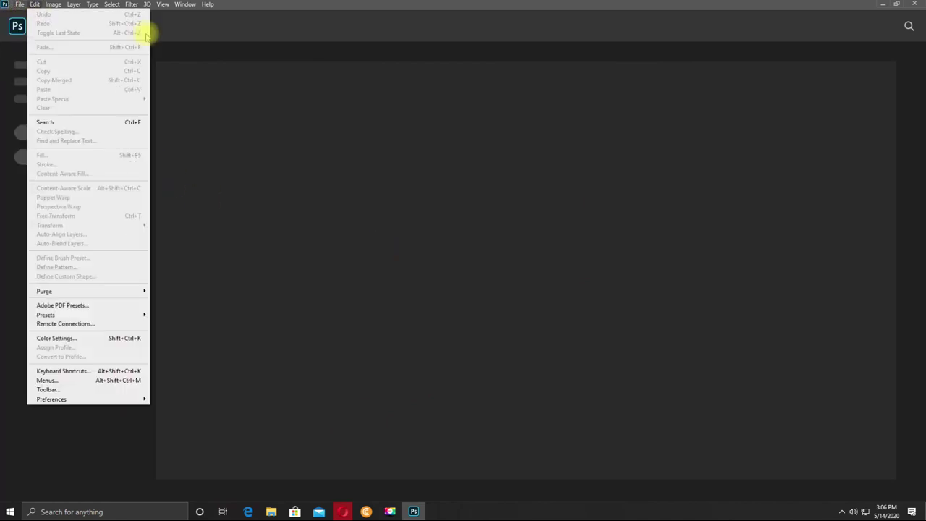
{"action": "left_click", "coordinate": [269, 507]}
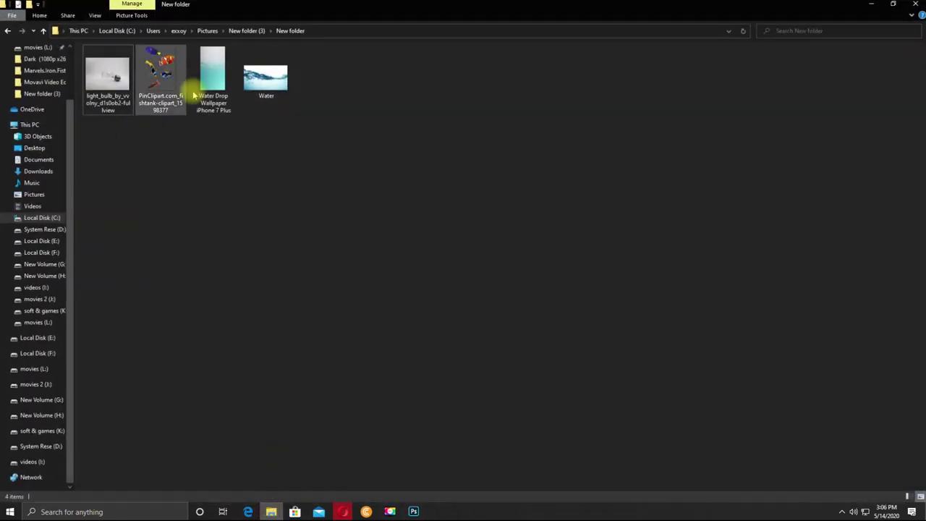
{"action": "mouse_move", "coordinate": [116, 80]}
{"action": "left_mouse_down"}
{"action": "mouse_move", "coordinate": [414, 510]}
{"action": "mouse_move", "coordinate": [340, 210]}
{"action": "left_mouse_up"}
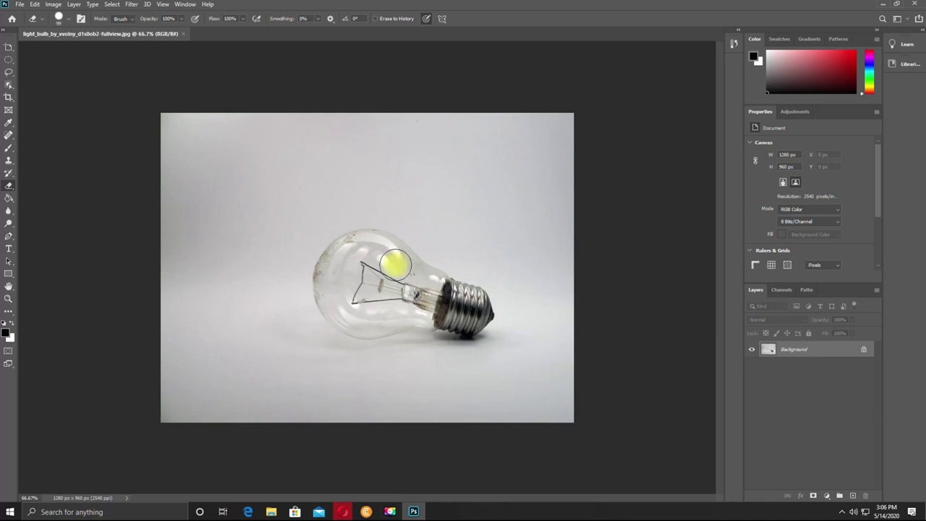
Step: Duplicate the Background layer onto a 'copy' layer without converting the original
{"action": "double_click", "coordinate": [794, 351]}
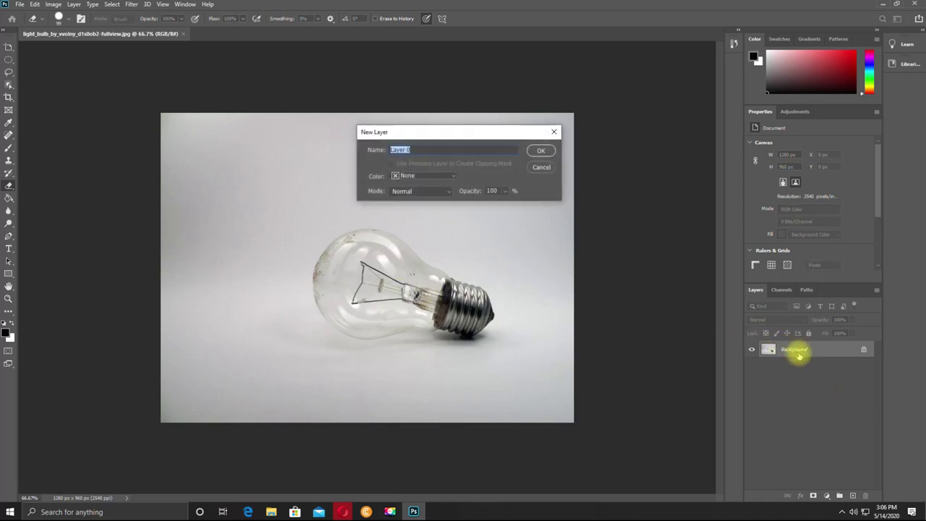
{"action": "left_click", "coordinate": [555, 131]}
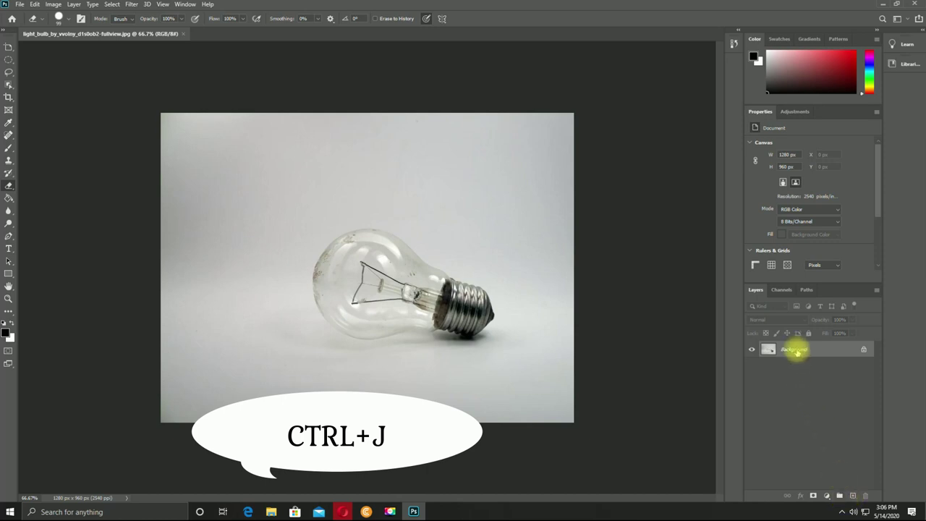
{"action": "key", "text": "ctrl+j"}
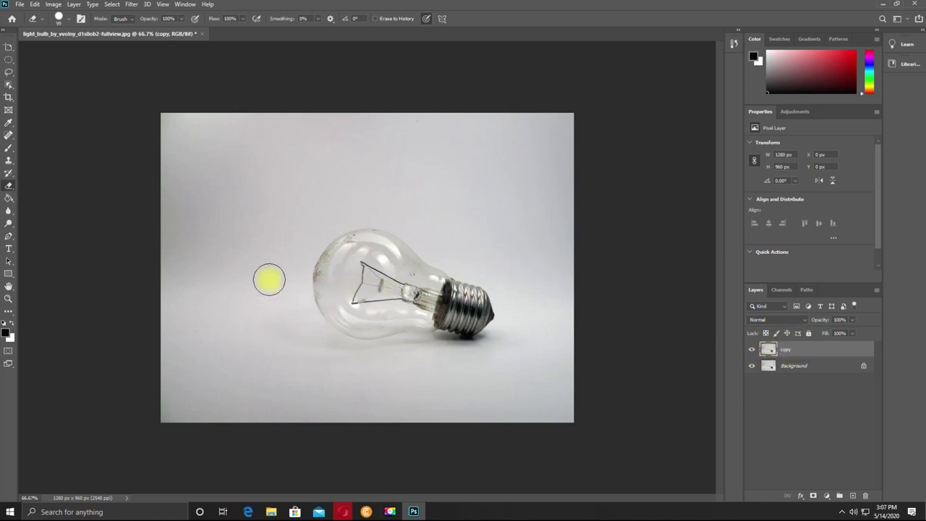
{"action": "left_click", "coordinate": [9, 72]}
Step: Lasso the filament, Content-Aware fill it, and deselect
{"action": "scroll", "coordinate": [368, 275], "scroll_direction": "up", "scroll_amount": 2}
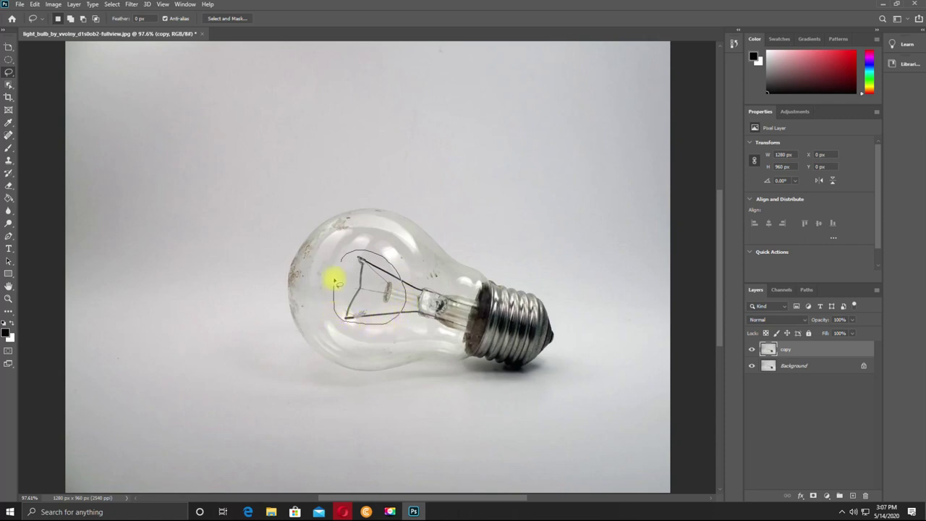
{"action": "left_click_drag", "start_coordinate": [346, 258], "coordinate": [346, 259]}
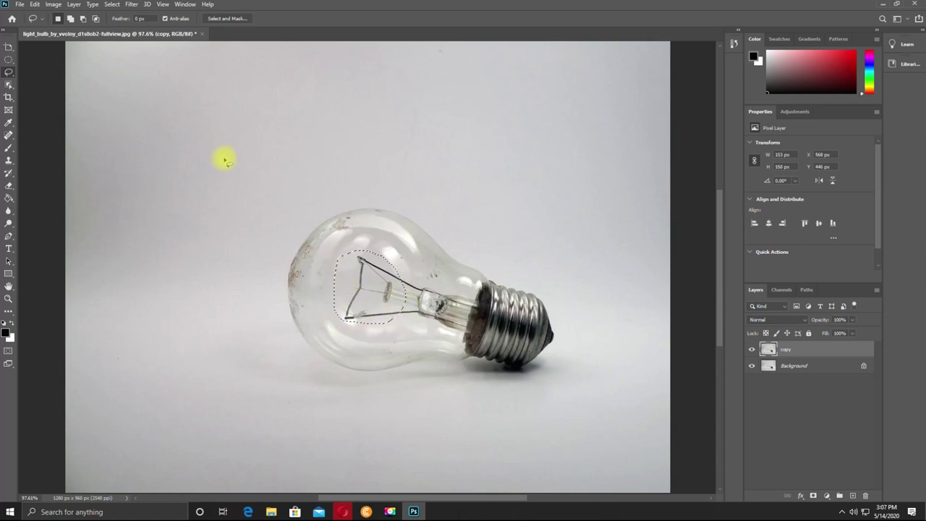
{"action": "right_click", "coordinate": [349, 276]}
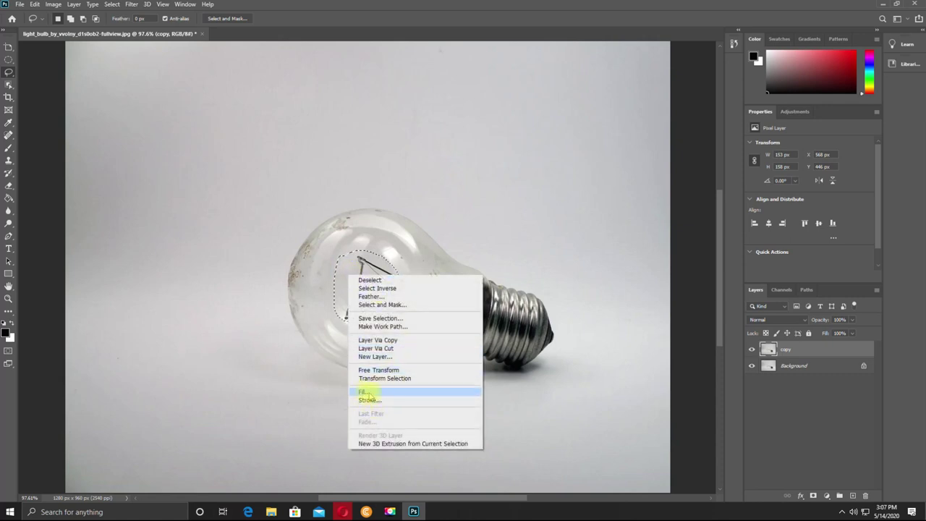
{"action": "left_click", "coordinate": [363, 393]}
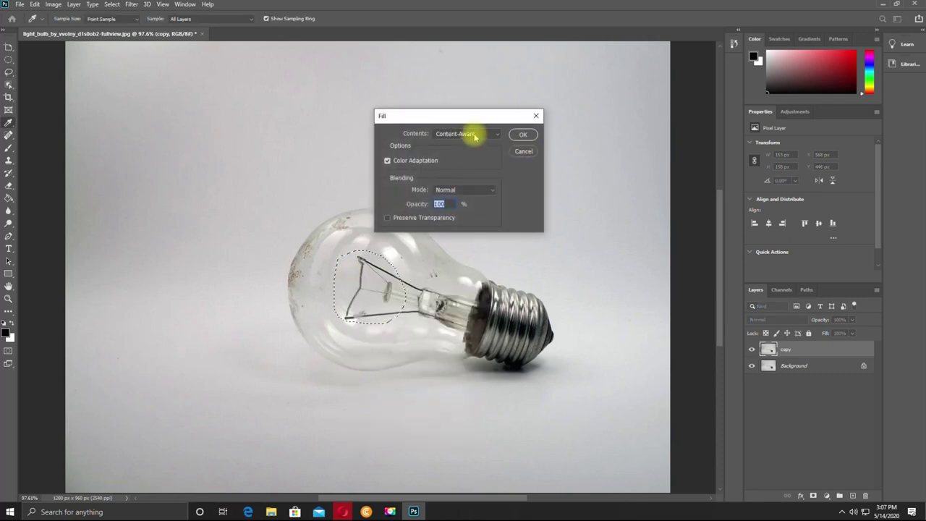
{"action": "left_click", "coordinate": [475, 133]}
{"action": "left_click", "coordinate": [452, 176]}
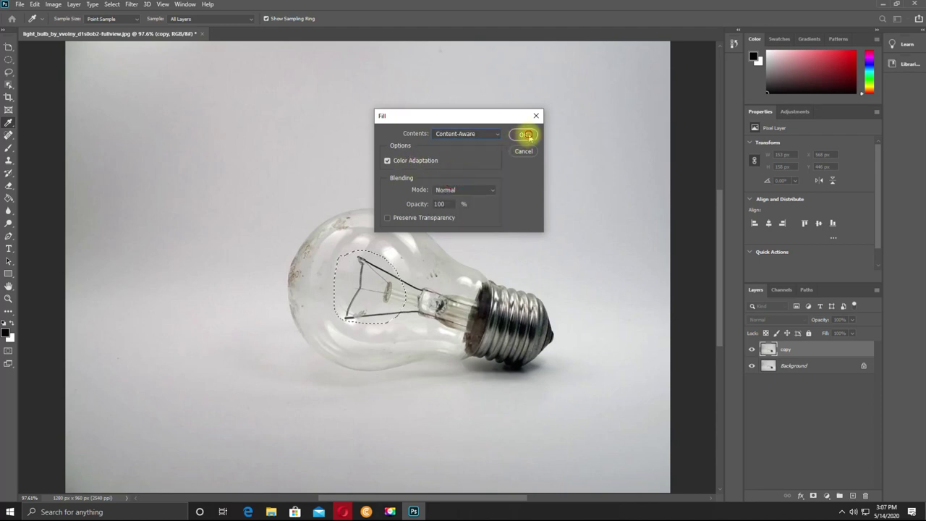
{"action": "left_click", "coordinate": [526, 135]}
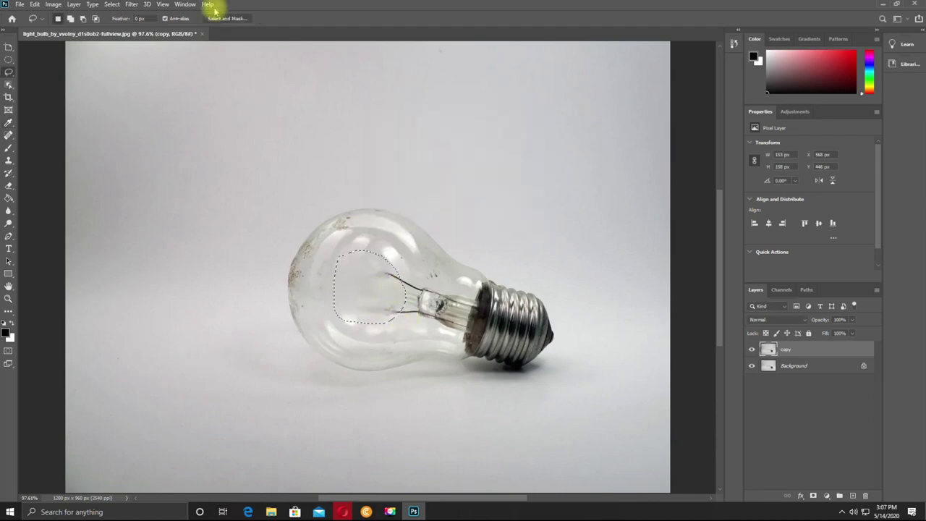
{"action": "left_click", "coordinate": [112, 4]}
{"action": "left_click", "coordinate": [121, 24]}
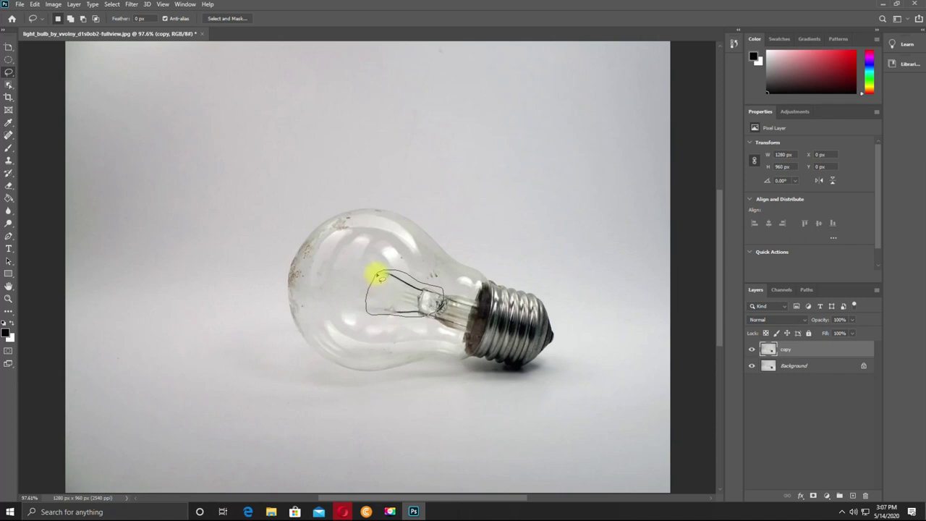
Step: Content-Aware fill the selected support wires, then deselect
{"action": "right_click", "coordinate": [398, 296]}
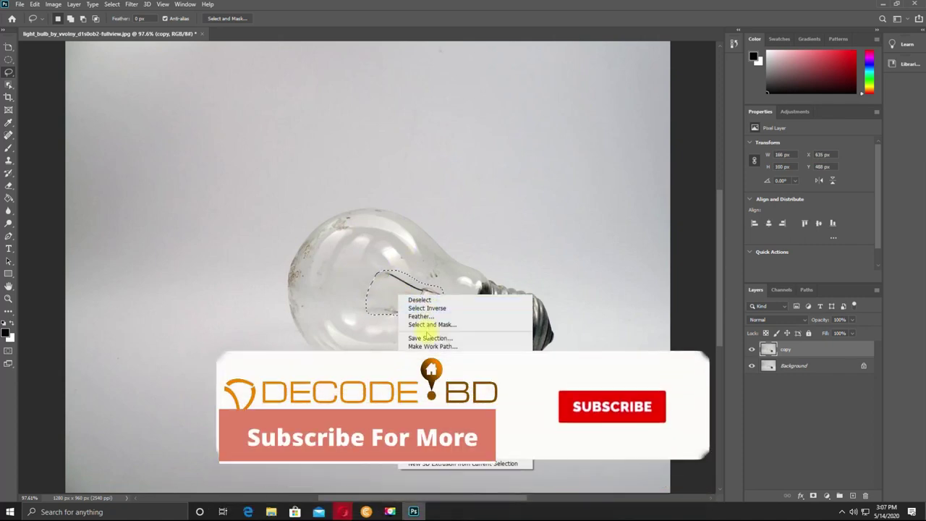
{"action": "left_click", "coordinate": [427, 416]}
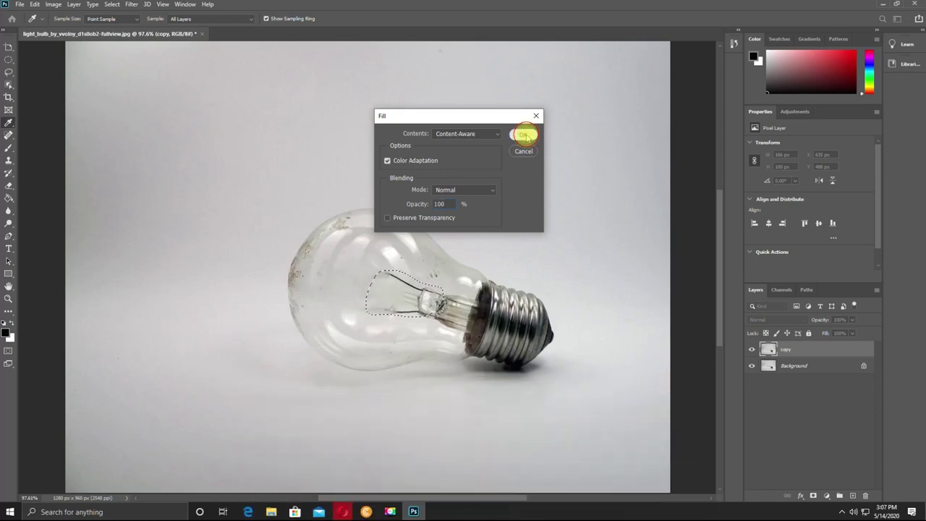
{"action": "left_click", "coordinate": [525, 135]}
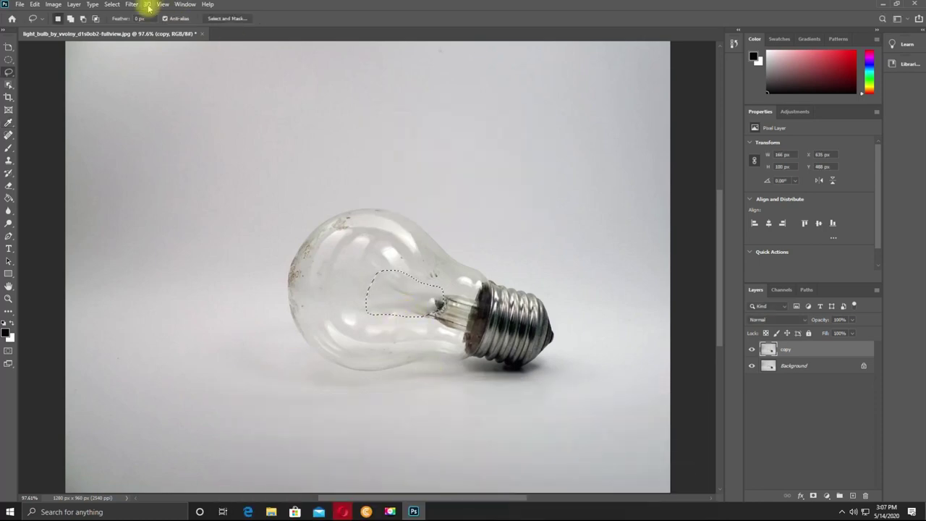
{"action": "left_click", "coordinate": [116, 6]}
{"action": "left_click", "coordinate": [120, 23]}
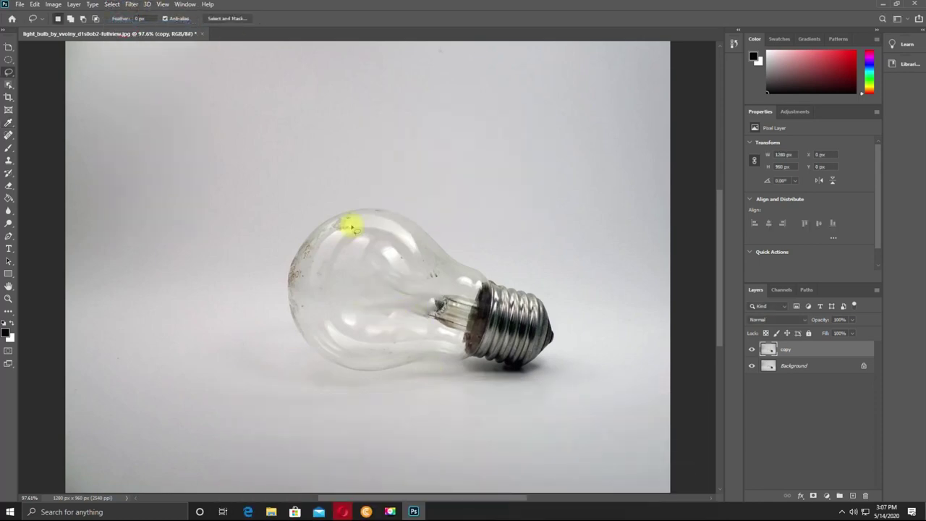
Step: Content-Aware fill the last wire near the bulb's neck, then deselect
{"action": "left_click_drag", "start_coordinate": [414, 326], "coordinate": [415, 324]}
{"action": "right_click", "coordinate": [426, 302]}
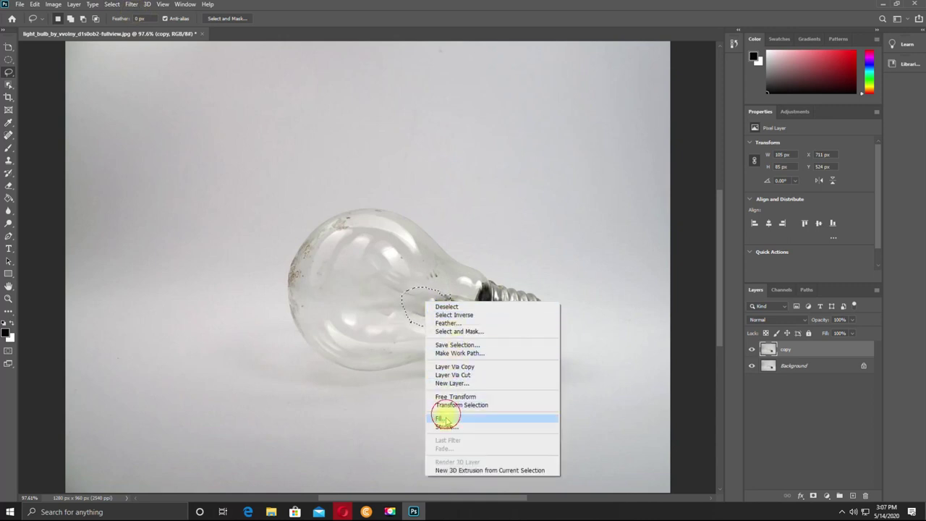
{"action": "left_click", "coordinate": [444, 418]}
{"action": "left_click", "coordinate": [524, 135]}
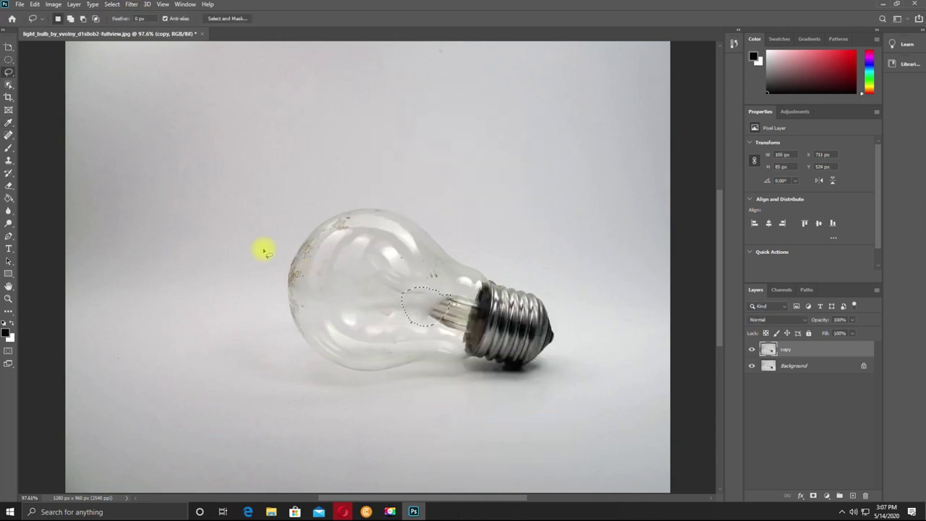
{"action": "left_click", "coordinate": [113, 4]}
{"action": "left_click", "coordinate": [123, 24]}
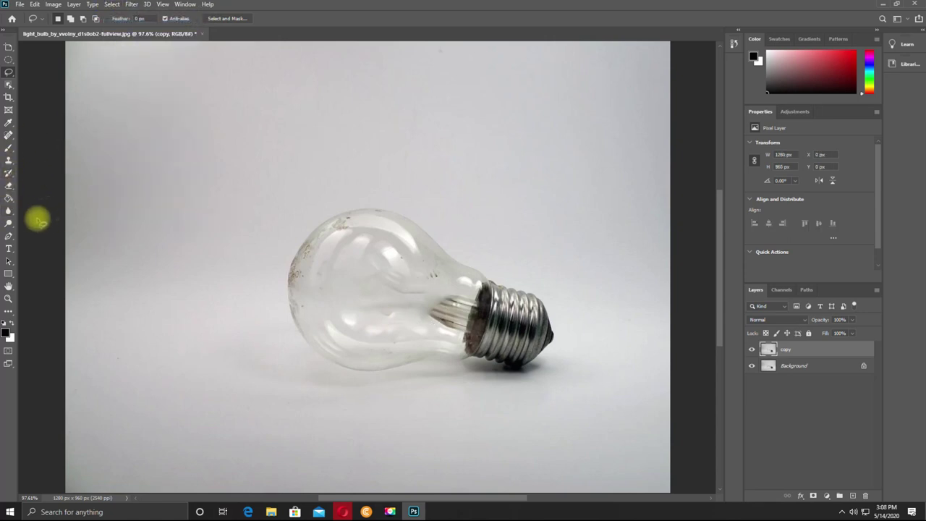
Step: Select the Clone Stamp tool with the brush reduced to about 78 px
{"action": "left_click", "coordinate": [8, 160]}
{"action": "right_click", "coordinate": [9, 161]}
{"action": "left_click", "coordinate": [62, 157]}
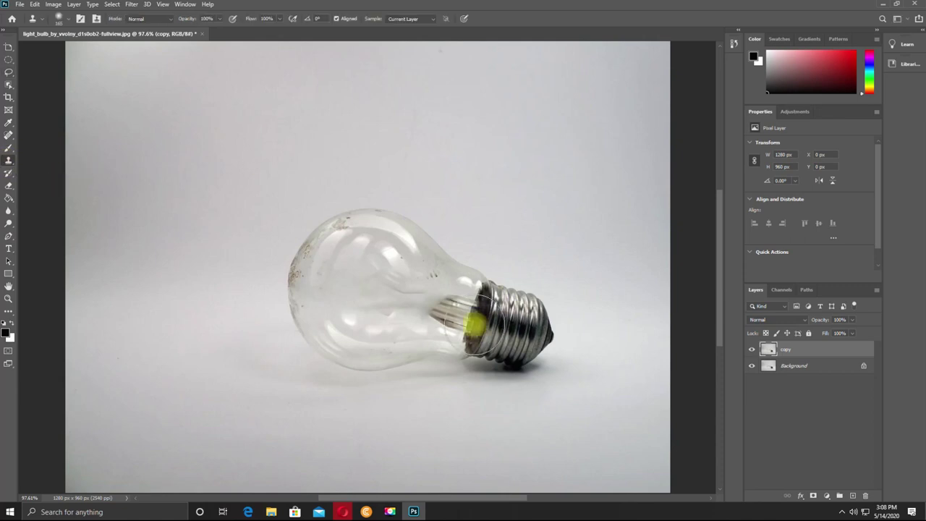
{"action": "left_click", "coordinate": [35, 18]}
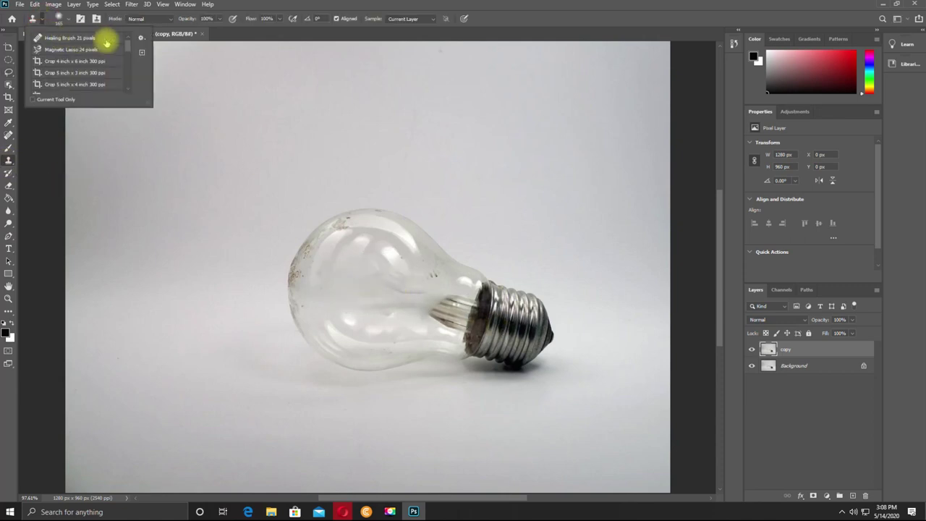
{"action": "left_click", "coordinate": [68, 18]}
{"action": "left_click", "coordinate": [68, 19]}
{"action": "left_click", "coordinate": [90, 49]}
{"action": "left_click_drag", "start_coordinate": [85, 49], "coordinate": [75, 51]}
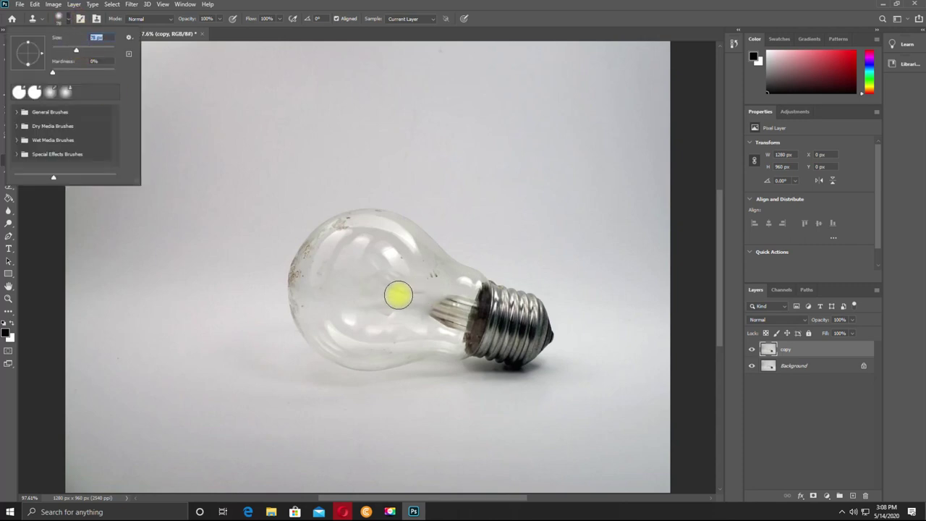
{"action": "left_click_drag", "start_coordinate": [71, 49], "coordinate": [70, 49]}
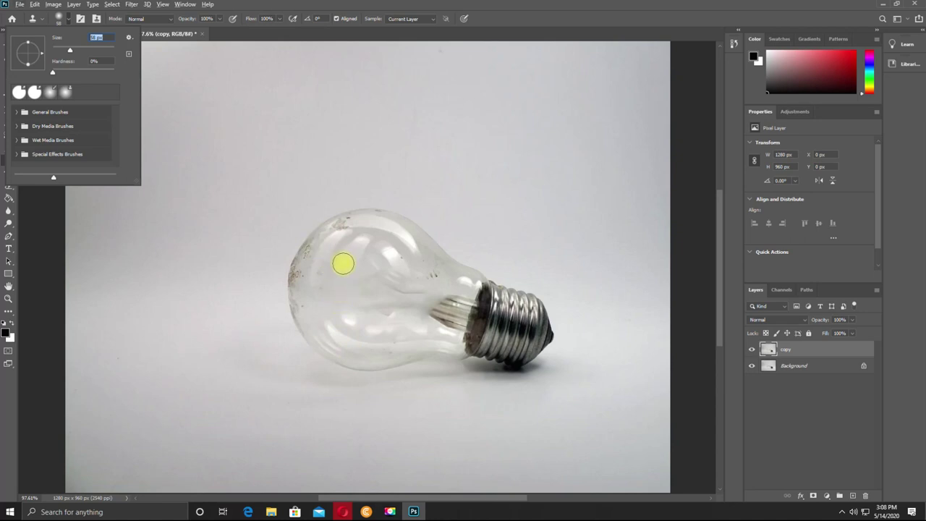
Step: Clone clean glass over leftover marks inside the bulb and along its neck, undoing one stroke
{"action": "mouse_move", "coordinate": [348, 284]}
{"action": "left_mouse_down"}
{"action": "mouse_move", "coordinate": [395, 284]}
{"action": "mouse_move", "coordinate": [439, 305]}
{"action": "left_mouse_up"}
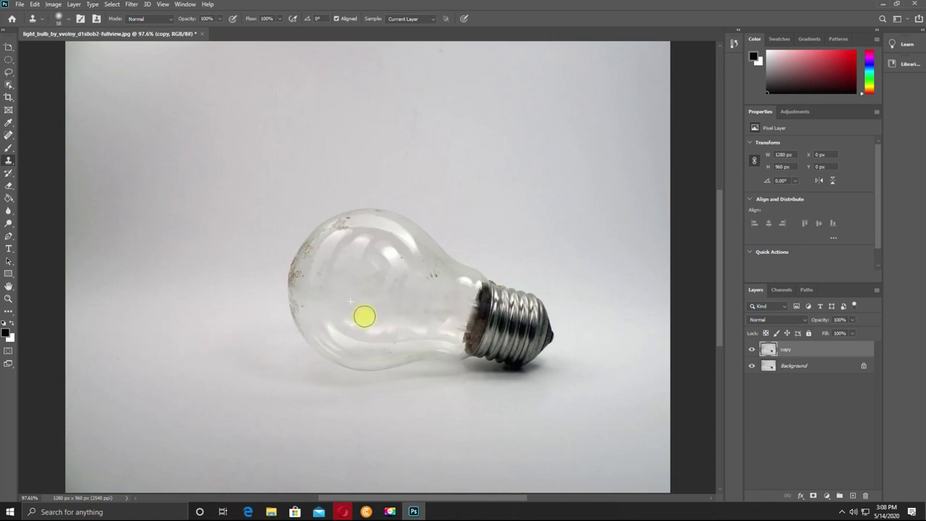
{"action": "mouse_move", "coordinate": [362, 264]}
{"action": "left_mouse_down"}
{"action": "mouse_move", "coordinate": [415, 275]}
{"action": "mouse_move", "coordinate": [447, 306]}
{"action": "mouse_move", "coordinate": [450, 324]}
{"action": "mouse_move", "coordinate": [468, 294]}
{"action": "mouse_move", "coordinate": [463, 319]}
{"action": "left_mouse_up"}
{"action": "mouse_move", "coordinate": [338, 209]}
{"action": "left_mouse_down"}
{"action": "mouse_move", "coordinate": [533, 306]}
{"action": "mouse_move", "coordinate": [411, 306]}
{"action": "mouse_move", "coordinate": [460, 337]}
{"action": "mouse_move", "coordinate": [460, 269]}
{"action": "left_mouse_up"}
{"action": "key", "text": "ctrl+z"}
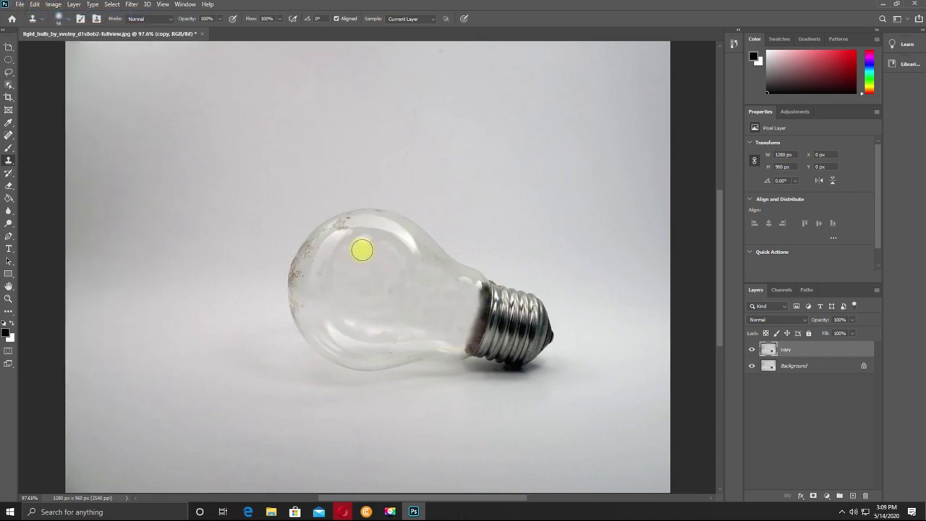
{"action": "left_click_drag", "start_coordinate": [334, 315], "coordinate": [370, 320]}
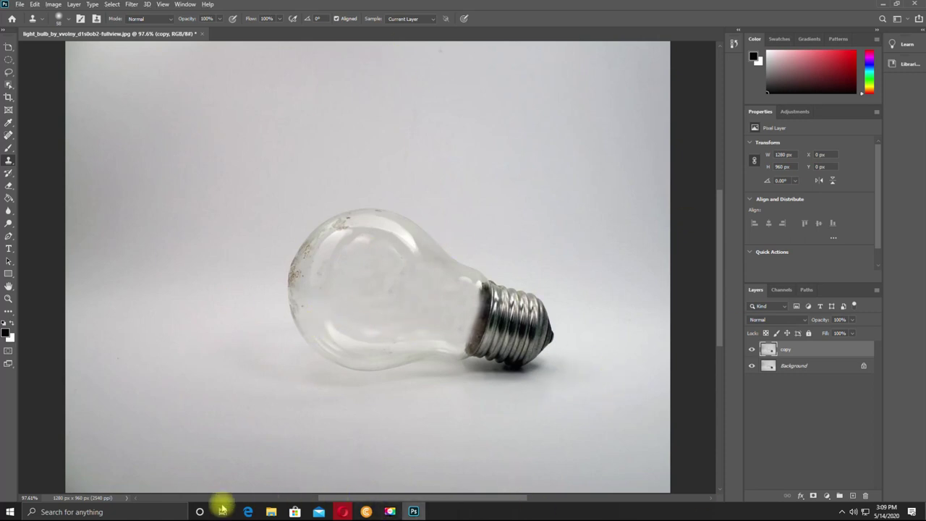
Step: Place the water drop wallpaper image into the document as a new layer
{"action": "left_click", "coordinate": [271, 512]}
{"action": "left_click", "coordinate": [217, 92]}
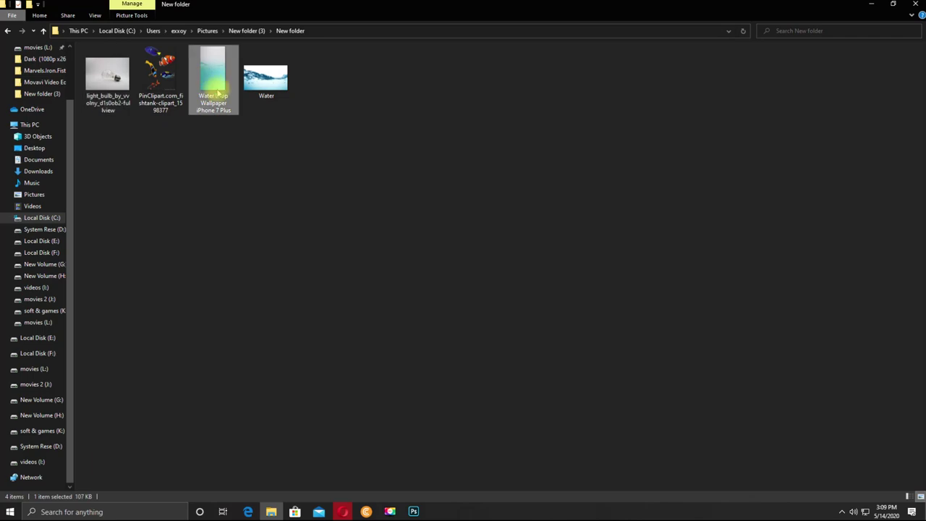
{"action": "mouse_move", "coordinate": [211, 73]}
{"action": "left_mouse_down"}
{"action": "mouse_move", "coordinate": [395, 304]}
{"action": "mouse_move", "coordinate": [405, 286]}
{"action": "left_mouse_up"}
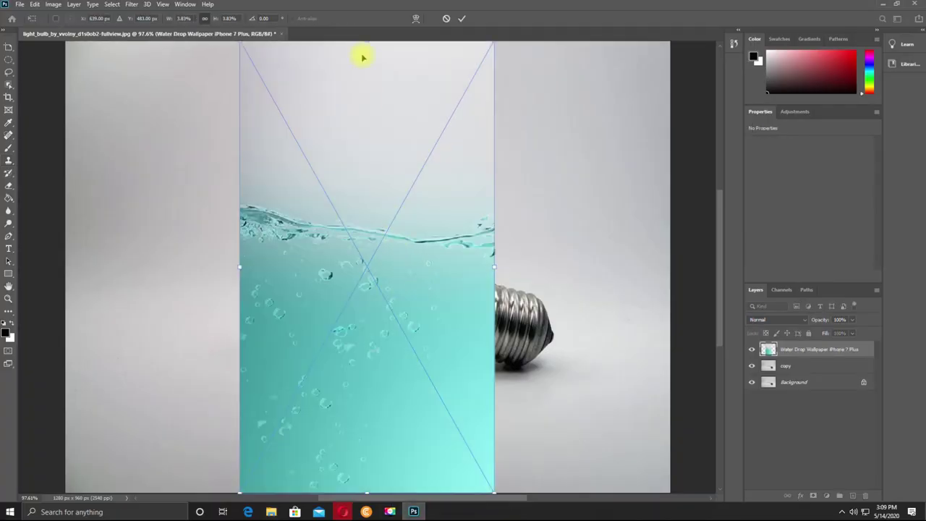
Step: Scale down and position the water photo over the bulb
{"action": "scroll", "coordinate": [345, 166], "scroll_direction": "up", "scroll_amount": 1}
{"action": "left_click_drag", "start_coordinate": [241, 57], "coordinate": [313, 185]}
{"action": "left_click_drag", "start_coordinate": [496, 350], "coordinate": [538, 326]}
{"action": "mouse_move", "coordinate": [441, 331]}
{"action": "left_mouse_down"}
{"action": "mouse_move", "coordinate": [415, 339]}
{"action": "mouse_move", "coordinate": [389, 327]}
{"action": "mouse_move", "coordinate": [406, 334]}
{"action": "left_mouse_up"}
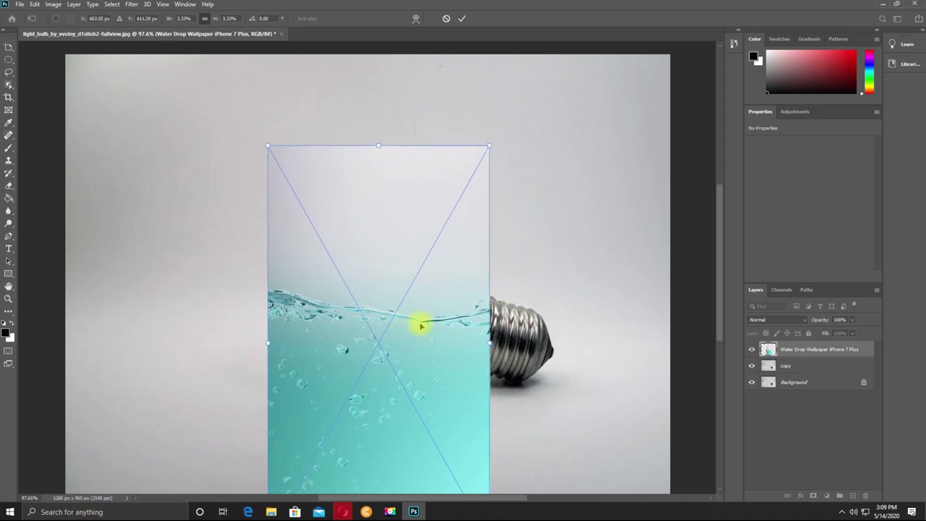
Step: Blend the water layer with Multiply, tilt and nudge it, commit, and add a layer mask
{"action": "left_click", "coordinate": [790, 320]}
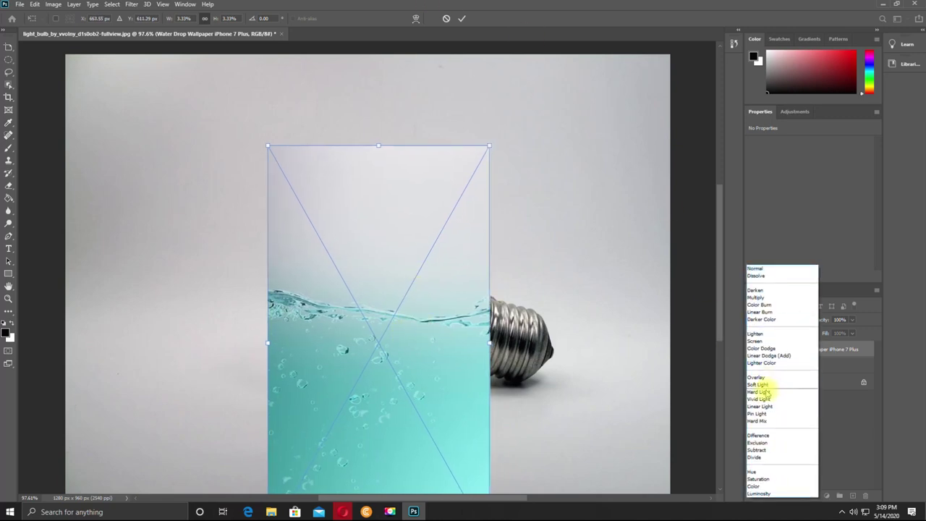
{"action": "left_click", "coordinate": [768, 297]}
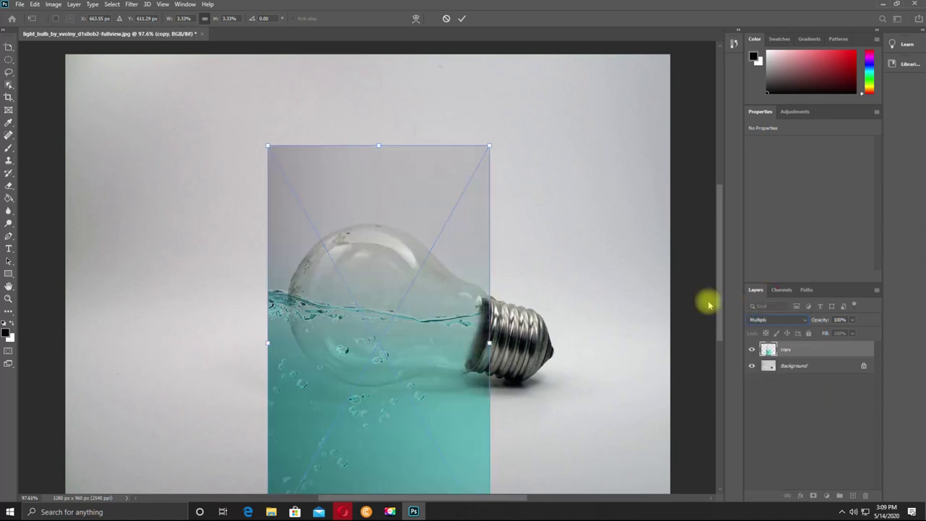
{"action": "left_click_drag", "start_coordinate": [399, 352], "coordinate": [410, 351]}
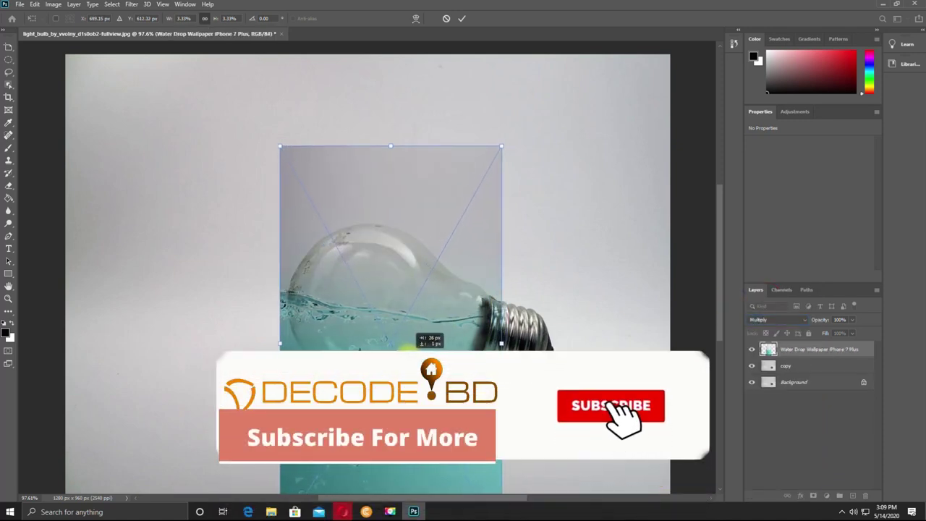
{"action": "left_click_drag", "start_coordinate": [255, 327], "coordinate": [258, 334]}
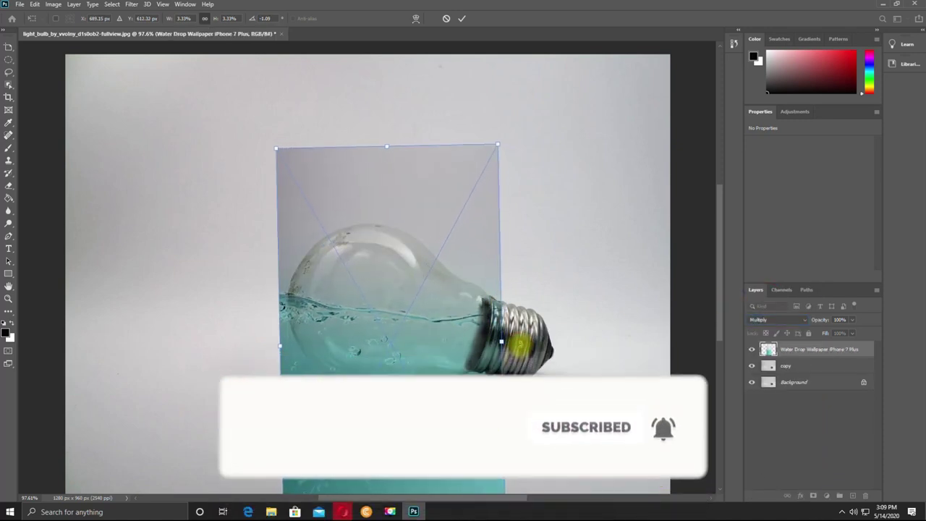
{"action": "left_click_drag", "start_coordinate": [381, 315], "coordinate": [391, 315]}
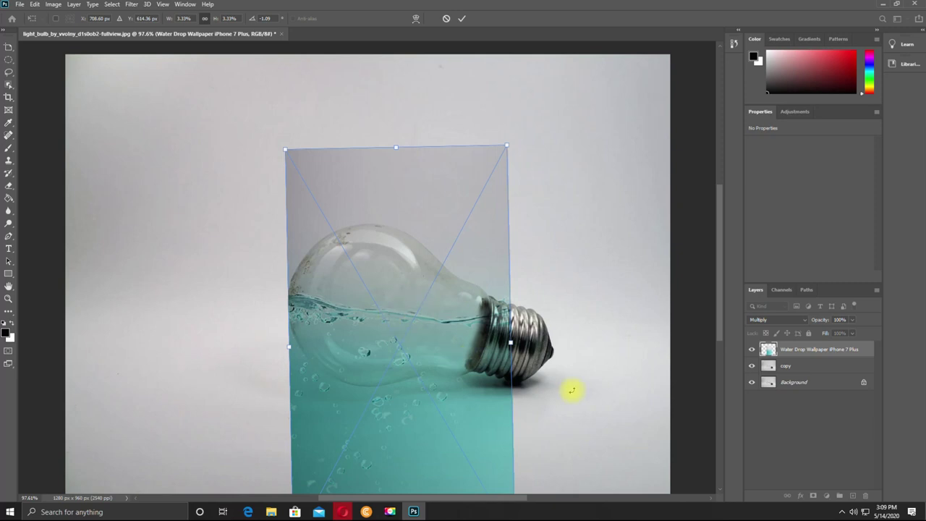
{"action": "left_click_drag", "start_coordinate": [388, 326], "coordinate": [382, 329]}
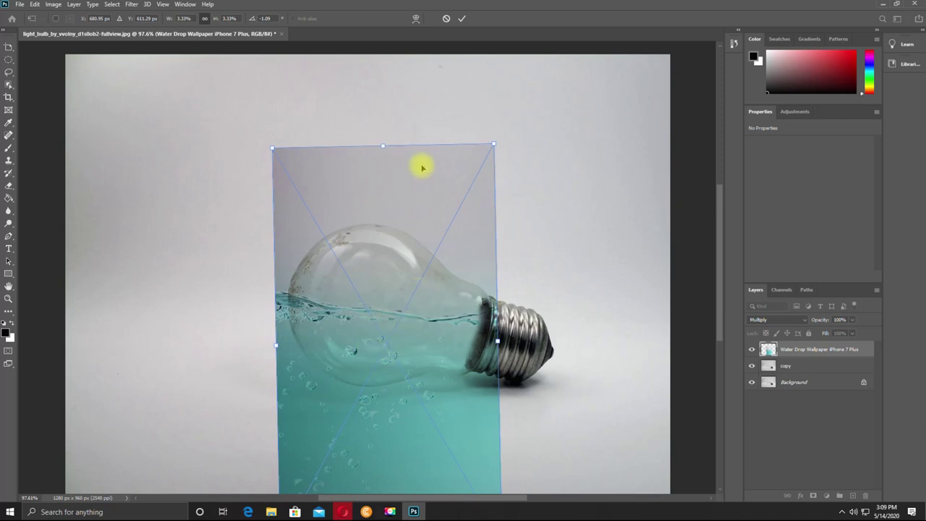
{"action": "left_click", "coordinate": [461, 18]}
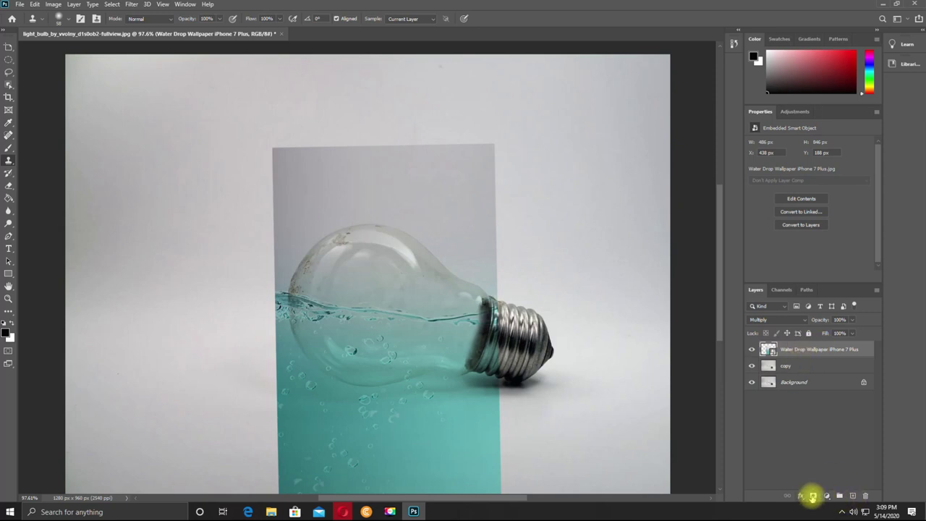
{"action": "left_click", "coordinate": [813, 496]}
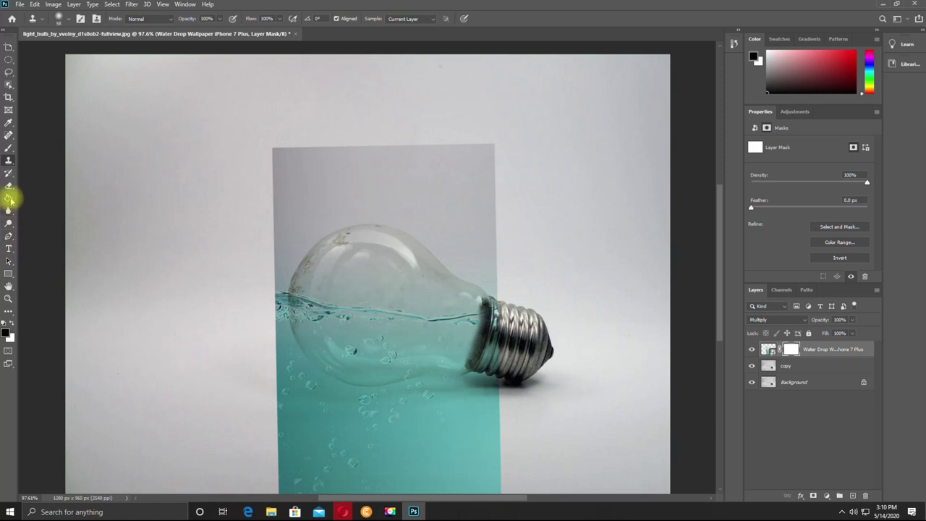
Step: With the Brush tool, paint the mask to hide water above and below the bulb
{"action": "right_click", "coordinate": [10, 147]}
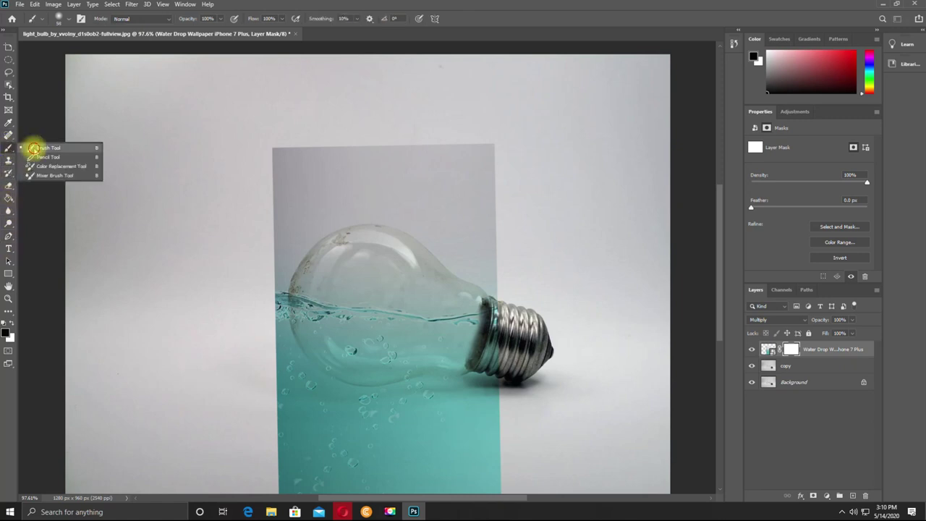
{"action": "left_click", "coordinate": [37, 149]}
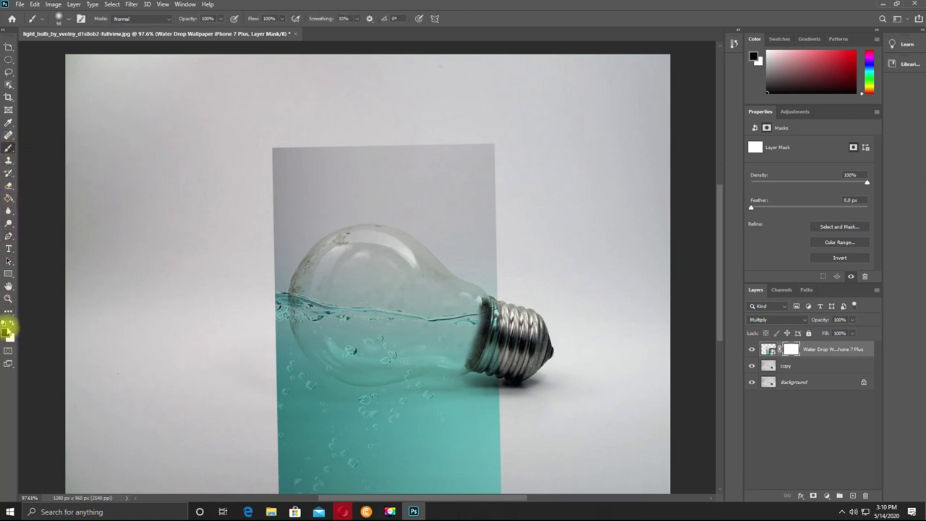
{"action": "mouse_move", "coordinate": [335, 249]}
{"action": "left_mouse_down"}
{"action": "mouse_move", "coordinate": [310, 168]}
{"action": "mouse_move", "coordinate": [369, 201]}
{"action": "mouse_move", "coordinate": [412, 241]}
{"action": "mouse_move", "coordinate": [492, 196]}
{"action": "left_mouse_up"}
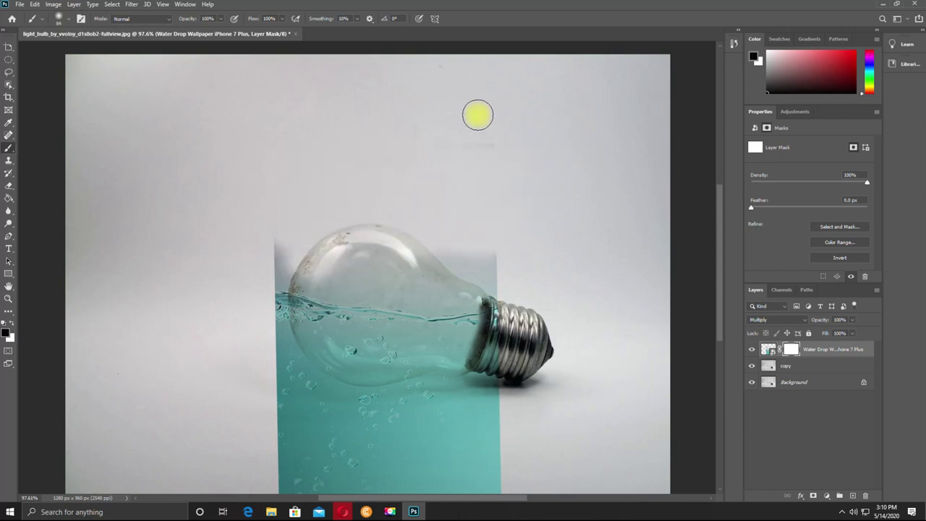
{"action": "mouse_move", "coordinate": [289, 254]}
{"action": "left_mouse_down"}
{"action": "mouse_move", "coordinate": [267, 275]}
{"action": "mouse_move", "coordinate": [333, 261]}
{"action": "mouse_move", "coordinate": [435, 264]}
{"action": "mouse_move", "coordinate": [529, 248]}
{"action": "mouse_move", "coordinate": [501, 275]}
{"action": "mouse_move", "coordinate": [504, 378]}
{"action": "mouse_move", "coordinate": [457, 415]}
{"action": "mouse_move", "coordinate": [314, 432]}
{"action": "mouse_move", "coordinate": [269, 422]}
{"action": "mouse_move", "coordinate": [486, 438]}
{"action": "mouse_move", "coordinate": [475, 446]}
{"action": "mouse_move", "coordinate": [445, 432]}
{"action": "left_mouse_up"}
{"action": "mouse_move", "coordinate": [510, 432]}
{"action": "left_mouse_down"}
{"action": "mouse_move", "coordinate": [343, 467]}
{"action": "mouse_move", "coordinate": [529, 463]}
{"action": "mouse_move", "coordinate": [540, 484]}
{"action": "left_mouse_up"}
{"action": "scroll", "coordinate": [564, 404], "scroll_direction": "down", "scroll_amount": 2}
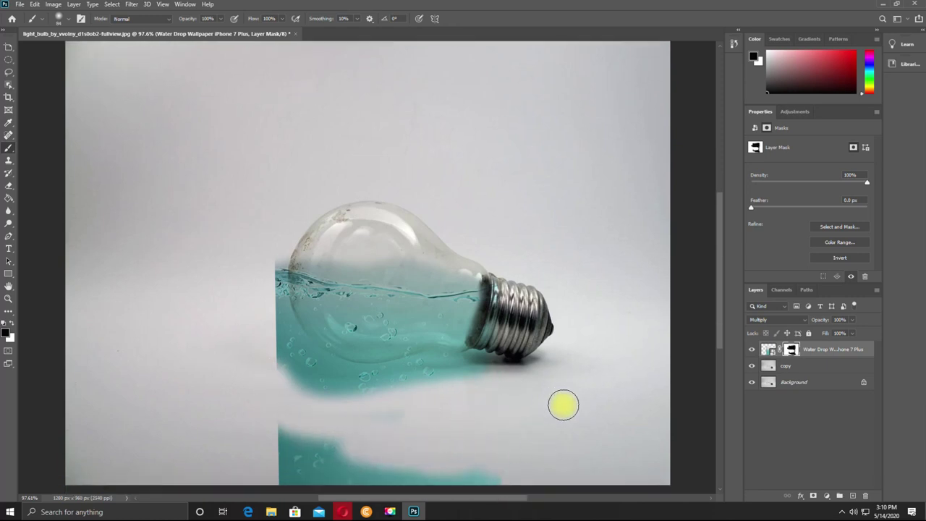
{"action": "scroll", "coordinate": [564, 405], "scroll_direction": "down", "scroll_amount": 2}
{"action": "left_click_drag", "start_coordinate": [504, 442], "coordinate": [309, 434]}
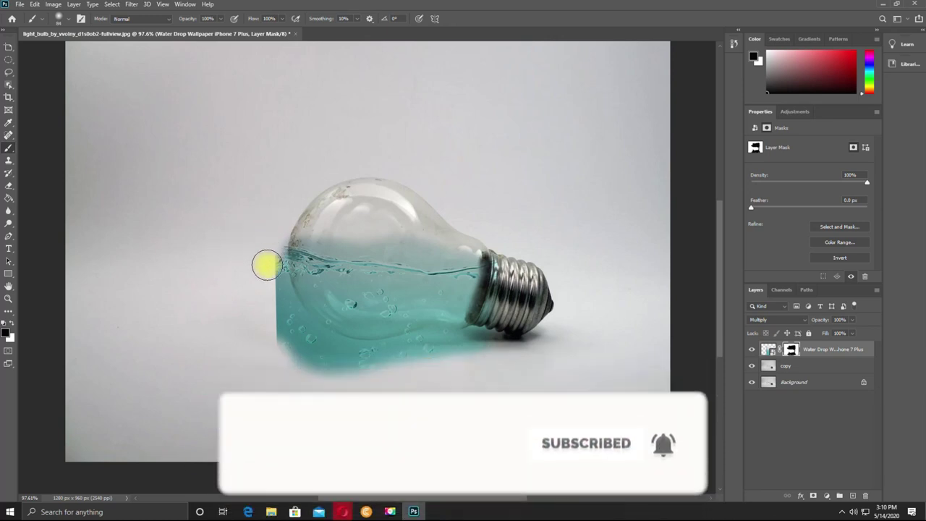
{"action": "mouse_move", "coordinate": [279, 337]}
{"action": "left_mouse_down"}
{"action": "mouse_move", "coordinate": [355, 366]}
{"action": "mouse_move", "coordinate": [526, 366]}
{"action": "left_mouse_up"}
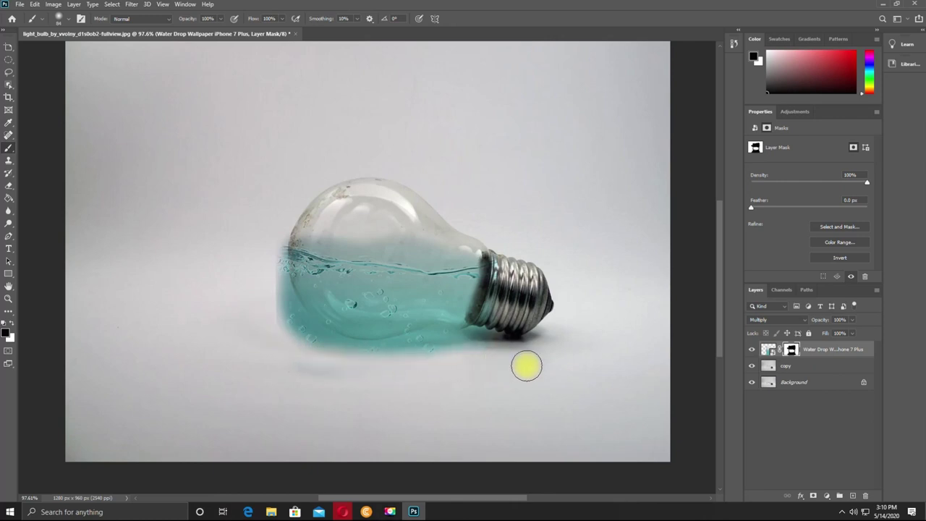
Step: Refine the mask along the bulb's edges, metal base and shadow to remove teal spill
{"action": "scroll", "coordinate": [451, 325], "scroll_direction": "up", "scroll_amount": 2}
{"action": "scroll", "coordinate": [429, 321], "scroll_direction": "up", "scroll_amount": 2}
{"action": "left_click_drag", "start_coordinate": [313, 142], "coordinate": [487, 166]}
{"action": "mouse_move", "coordinate": [135, 129]}
{"action": "left_mouse_down"}
{"action": "mouse_move", "coordinate": [225, 152]}
{"action": "mouse_move", "coordinate": [306, 159]}
{"action": "mouse_move", "coordinate": [351, 151]}
{"action": "mouse_move", "coordinate": [75, 169]}
{"action": "mouse_move", "coordinate": [79, 217]}
{"action": "mouse_move", "coordinate": [120, 321]}
{"action": "mouse_move", "coordinate": [150, 367]}
{"action": "mouse_move", "coordinate": [207, 389]}
{"action": "mouse_move", "coordinate": [86, 205]}
{"action": "left_mouse_up"}
{"action": "mouse_move", "coordinate": [96, 271]}
{"action": "left_mouse_down"}
{"action": "mouse_move", "coordinate": [124, 326]}
{"action": "mouse_move", "coordinate": [176, 364]}
{"action": "mouse_move", "coordinate": [278, 405]}
{"action": "mouse_move", "coordinate": [441, 397]}
{"action": "mouse_move", "coordinate": [275, 401]}
{"action": "mouse_move", "coordinate": [335, 402]}
{"action": "mouse_move", "coordinate": [389, 386]}
{"action": "mouse_move", "coordinate": [499, 386]}
{"action": "mouse_move", "coordinate": [564, 405]}
{"action": "mouse_move", "coordinate": [443, 384]}
{"action": "mouse_move", "coordinate": [451, 379]}
{"action": "mouse_move", "coordinate": [620, 399]}
{"action": "left_mouse_up"}
{"action": "mouse_move", "coordinate": [571, 312]}
{"action": "left_mouse_down"}
{"action": "mouse_move", "coordinate": [568, 186]}
{"action": "mouse_move", "coordinate": [554, 342]}
{"action": "left_mouse_up"}
{"action": "mouse_move", "coordinate": [357, 461]}
{"action": "left_mouse_down"}
{"action": "mouse_move", "coordinate": [193, 386]}
{"action": "mouse_move", "coordinate": [404, 397]}
{"action": "left_mouse_up"}
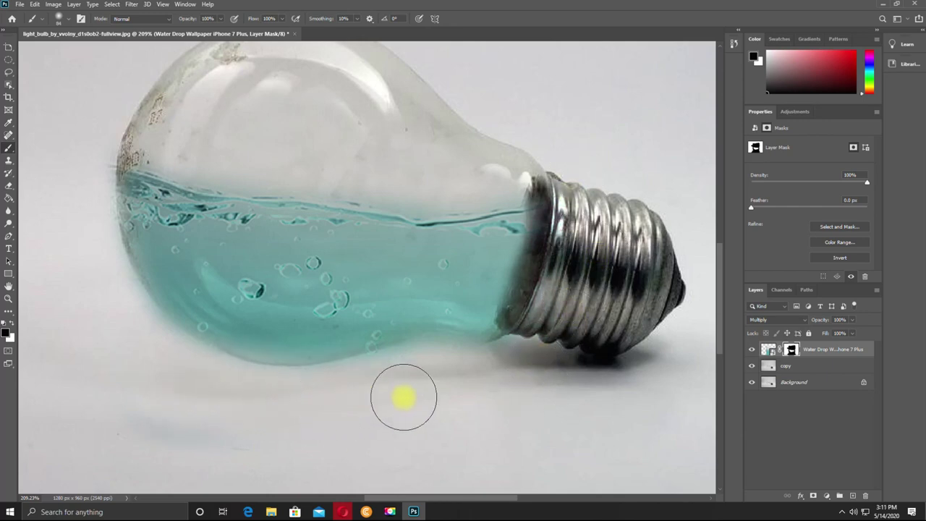
{"action": "scroll", "coordinate": [404, 397], "scroll_direction": "down", "scroll_amount": 2}
{"action": "scroll", "coordinate": [384, 378], "scroll_direction": "down", "scroll_amount": 2}
{"action": "scroll", "coordinate": [383, 325], "scroll_direction": "up", "scroll_amount": 1}
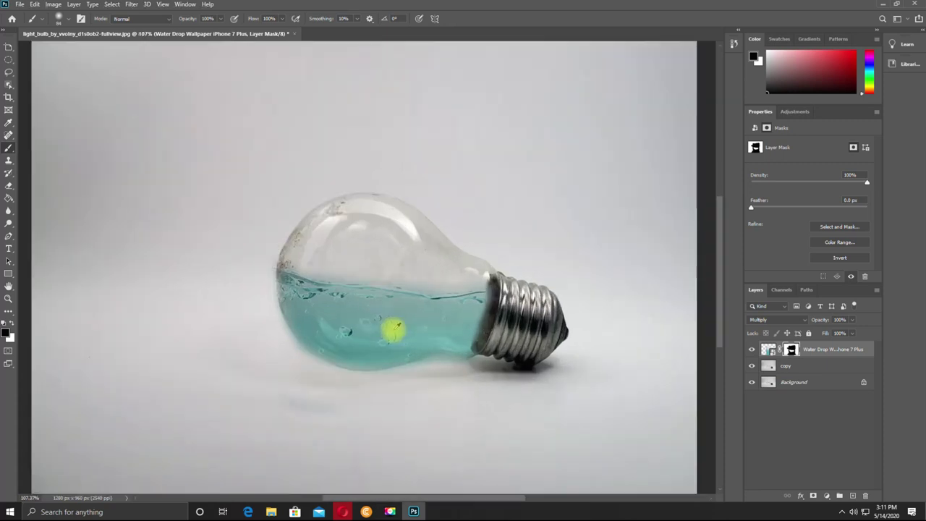
{"action": "scroll", "coordinate": [393, 325], "scroll_direction": "up", "scroll_amount": 2}
{"action": "scroll", "coordinate": [209, 325], "scroll_direction": "down", "scroll_amount": 2}
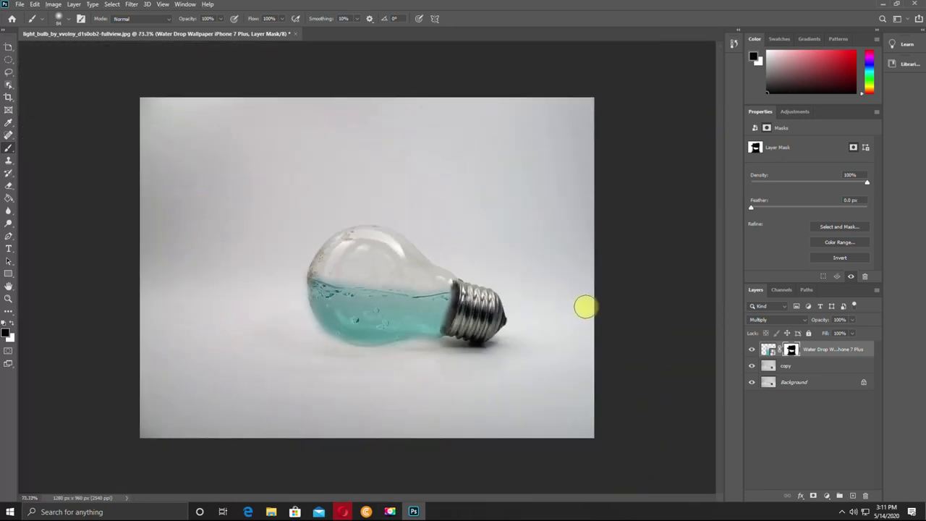
{"action": "scroll", "coordinate": [562, 350], "scroll_direction": "up", "scroll_amount": 2}
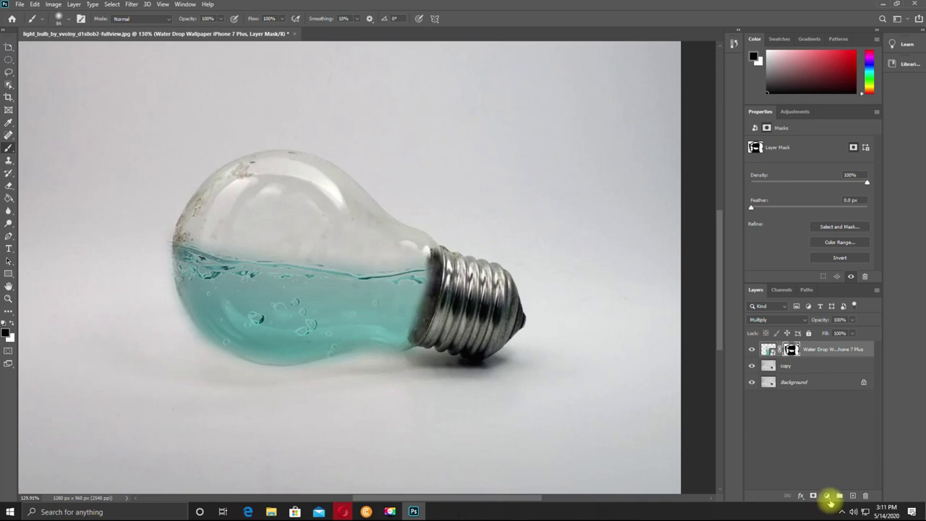
{"action": "left_click", "coordinate": [827, 496]}
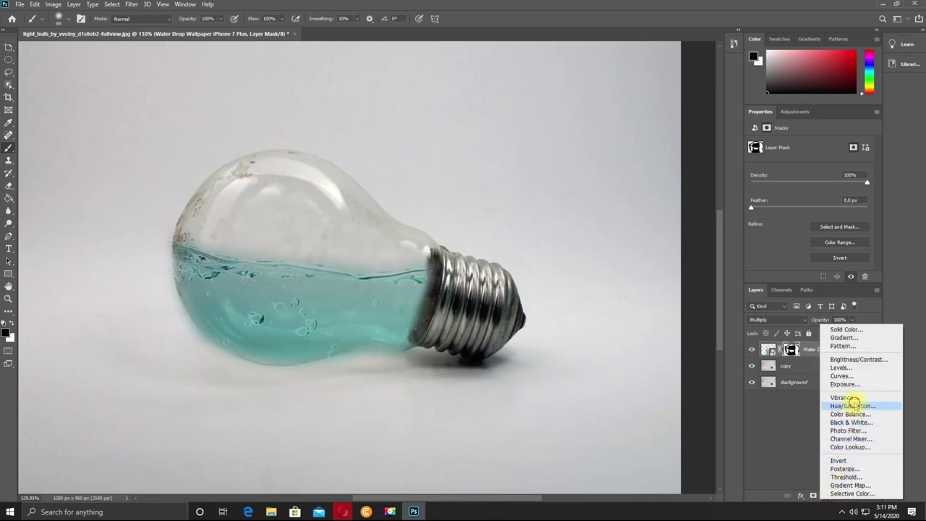
Step: Add a Hue/Saturation layer set to Hue +8, Saturation +34, Lightness -4
{"action": "left_click", "coordinate": [849, 402]}
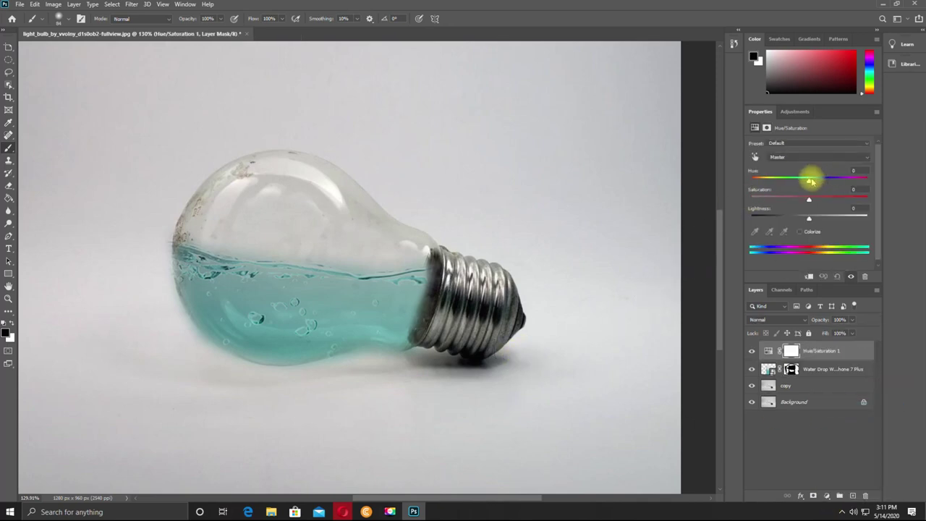
{"action": "mouse_move", "coordinate": [810, 179]}
{"action": "left_mouse_down"}
{"action": "mouse_move", "coordinate": [821, 181]}
{"action": "mouse_move", "coordinate": [806, 182]}
{"action": "left_mouse_up"}
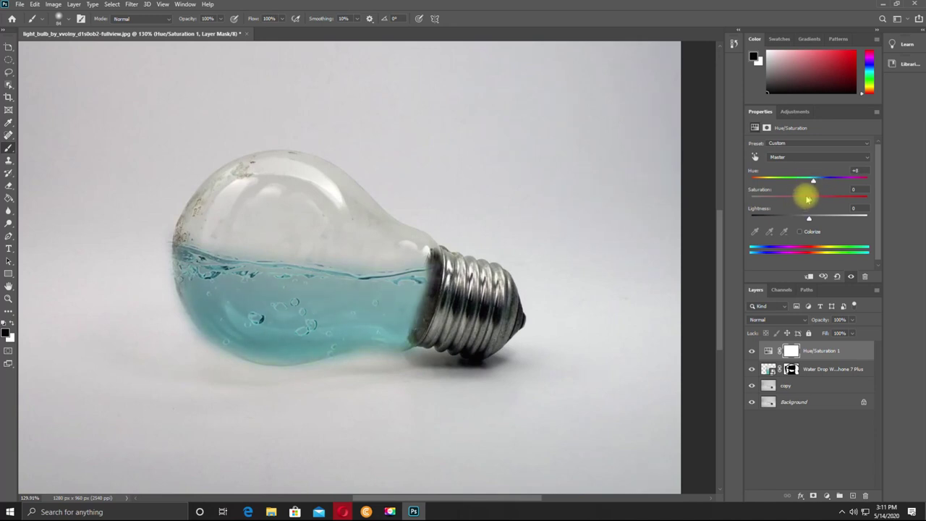
{"action": "left_click_drag", "start_coordinate": [810, 199], "coordinate": [834, 200]}
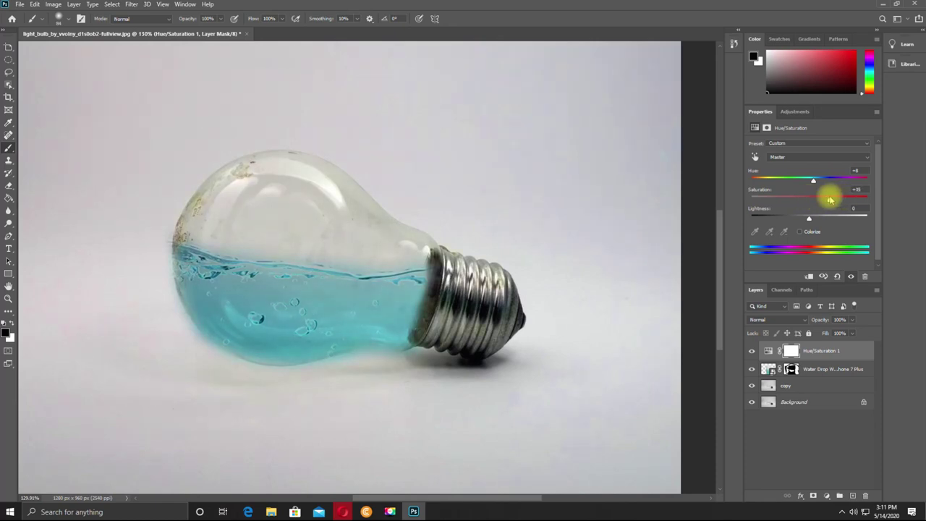
{"action": "left_click_drag", "start_coordinate": [808, 217], "coordinate": [806, 219]}
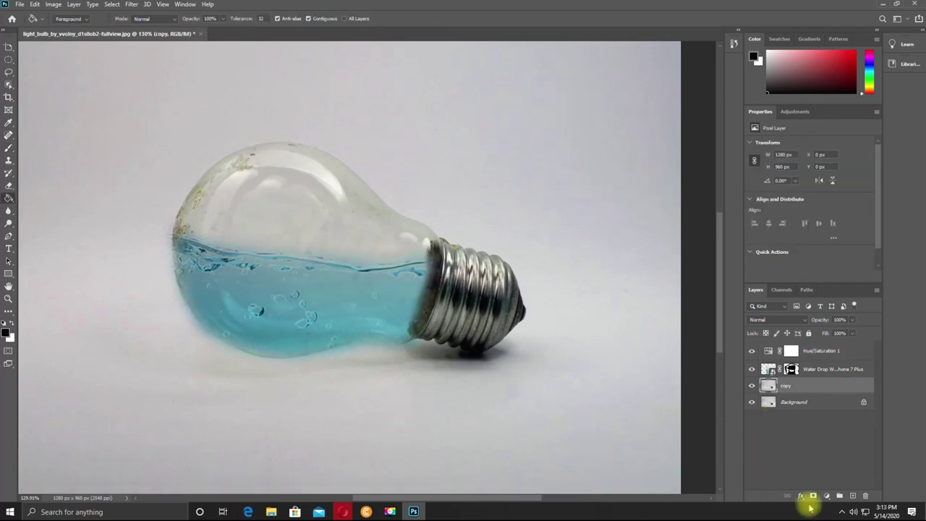
Step: On a new Layer 1, fill an elliptical selection beneath the bulb with black and deselect
{"action": "left_click", "coordinate": [852, 495]}
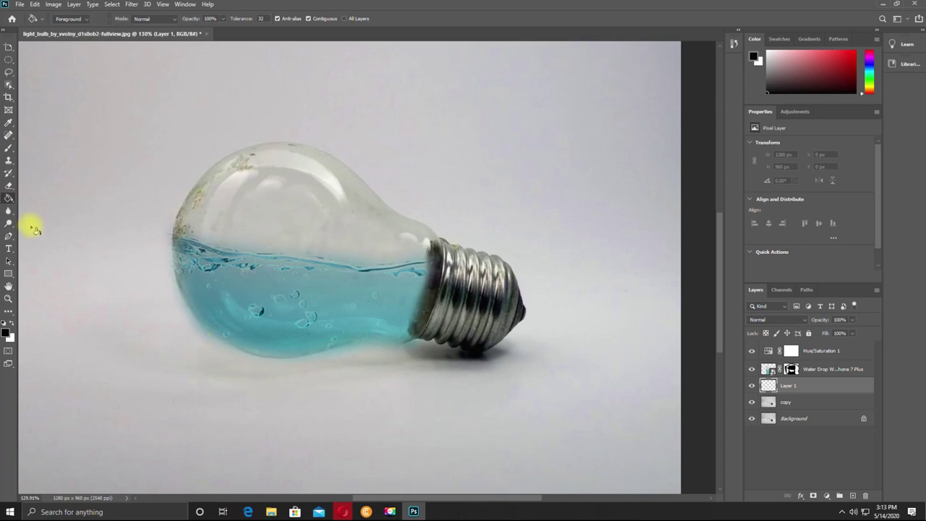
{"action": "left_click", "coordinate": [9, 59]}
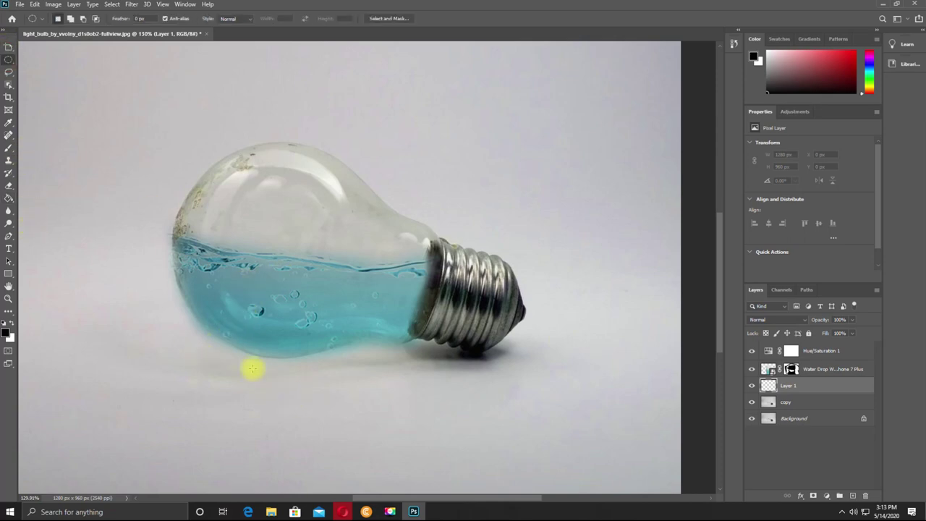
{"action": "left_click_drag", "start_coordinate": [235, 358], "coordinate": [493, 375]}
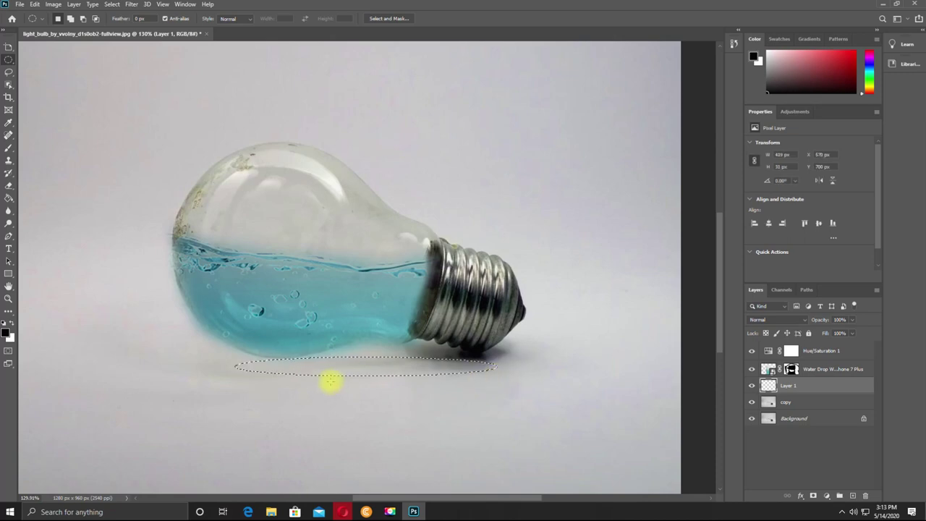
{"action": "left_click_drag", "start_coordinate": [345, 374], "coordinate": [335, 370]}
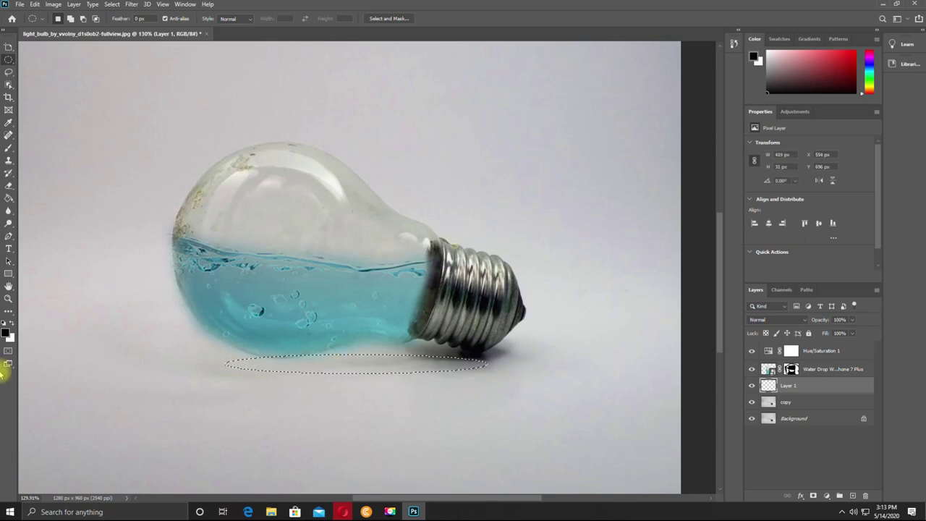
{"action": "right_click", "coordinate": [9, 199]}
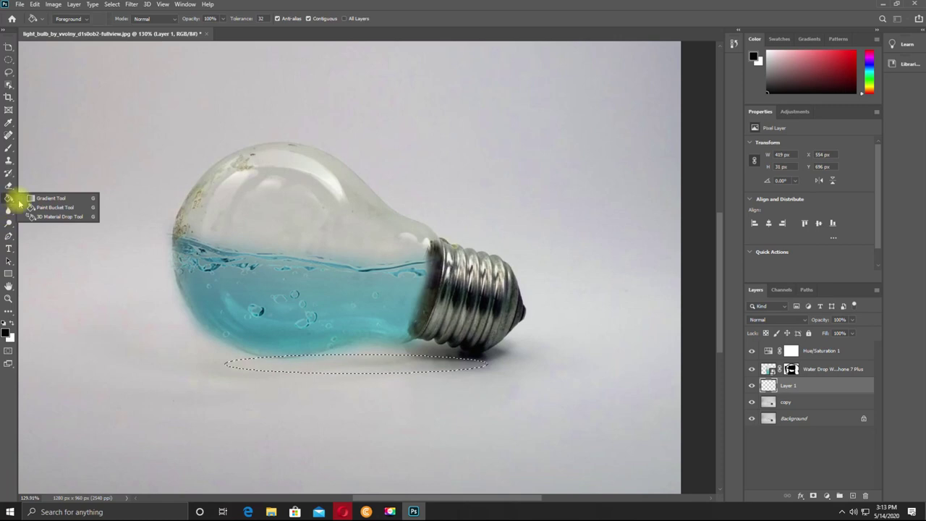
{"action": "left_click", "coordinate": [55, 207]}
{"action": "left_click", "coordinate": [347, 371]}
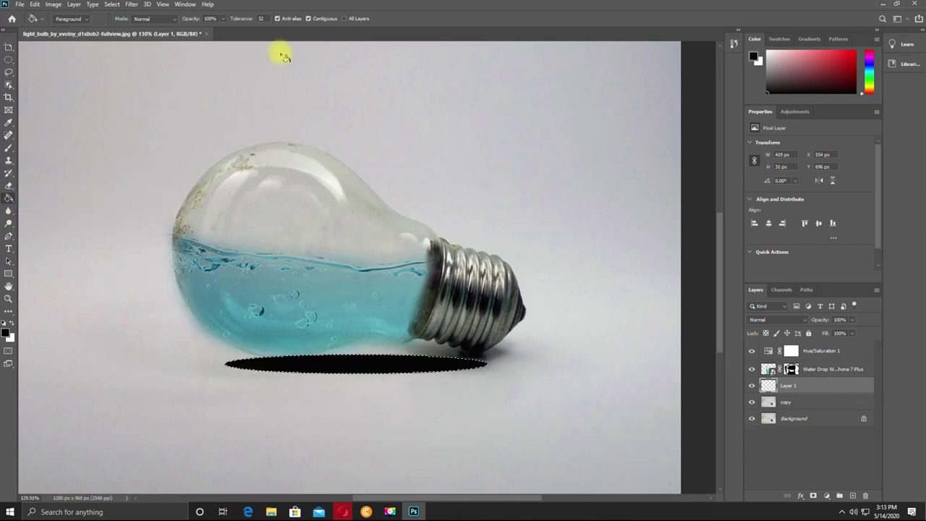
{"action": "left_click", "coordinate": [112, 4]}
{"action": "left_click", "coordinate": [120, 23]}
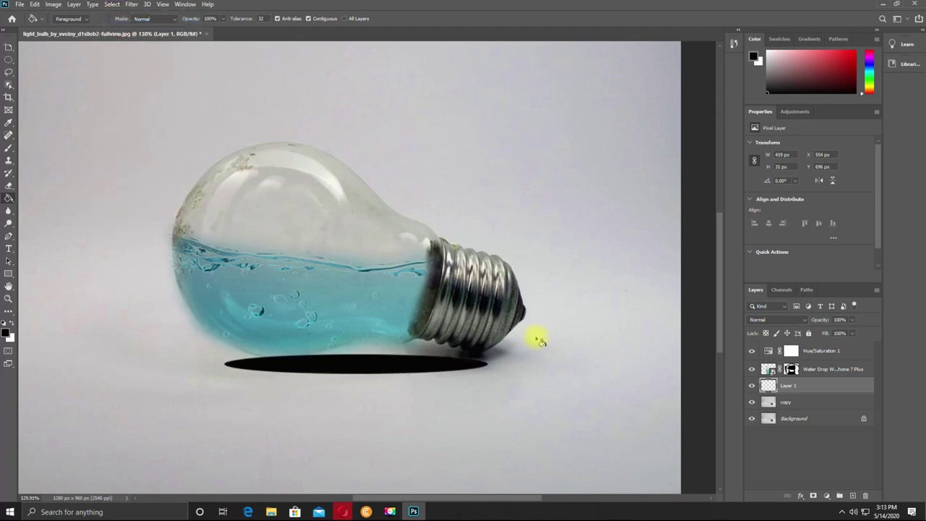
{"action": "left_click", "coordinate": [131, 5]}
{"action": "mouse_move", "coordinate": [137, 113]}
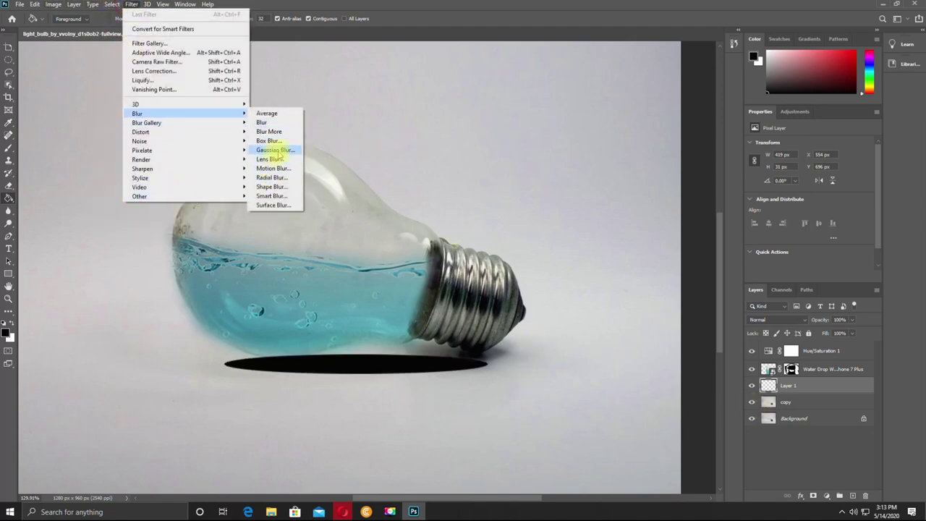
Step: Gaussian-blur the black oval at radius 4.7 and greatly lower Layer 1's opacity
{"action": "left_click", "coordinate": [276, 150]}
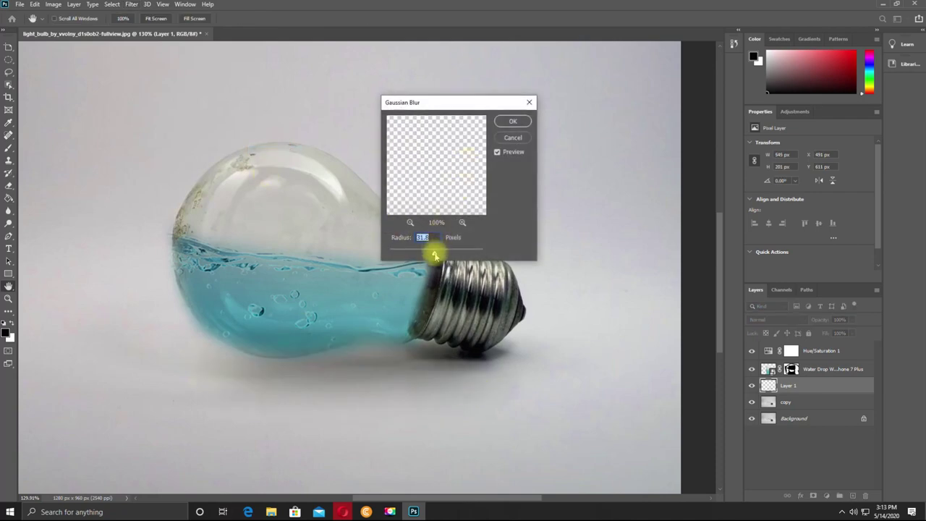
{"action": "left_click_drag", "start_coordinate": [425, 253], "coordinate": [419, 253]}
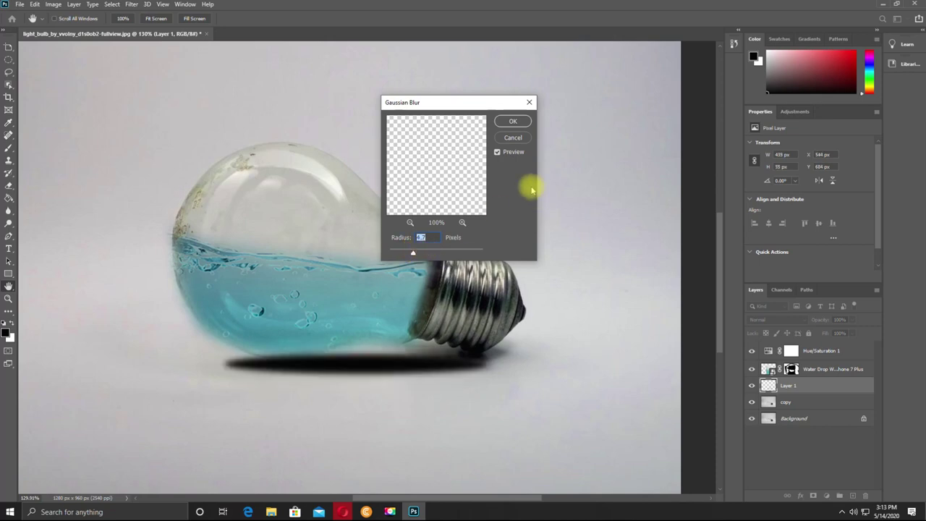
{"action": "left_click", "coordinate": [512, 120]}
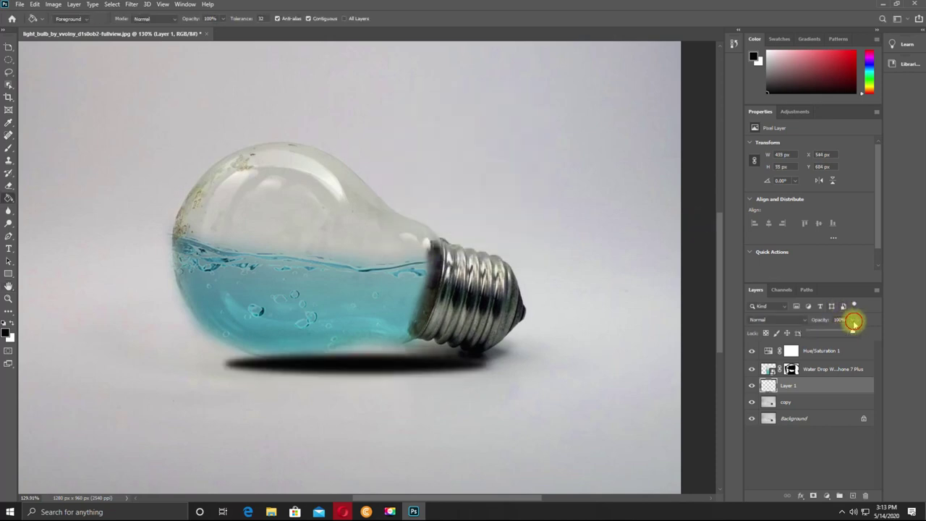
{"action": "left_click_drag", "start_coordinate": [836, 333], "coordinate": [831, 333]}
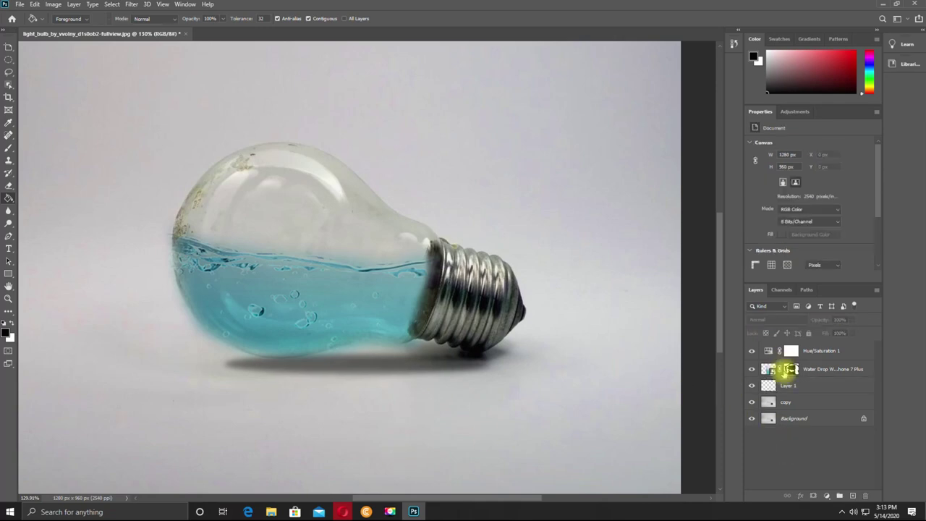
Step: Place the fish clipart above the Hue/Saturation 1 layer
{"action": "left_click", "coordinate": [792, 350]}
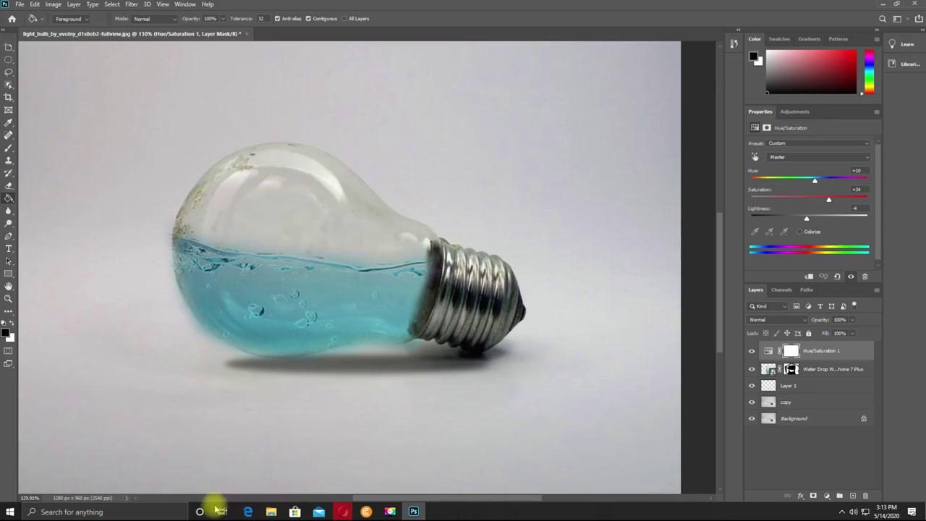
{"action": "left_click", "coordinate": [271, 512]}
{"action": "mouse_move", "coordinate": [163, 112]}
{"action": "left_mouse_down"}
{"action": "mouse_move", "coordinate": [304, 246]}
{"action": "mouse_move", "coordinate": [293, 255]}
{"action": "left_mouse_up"}
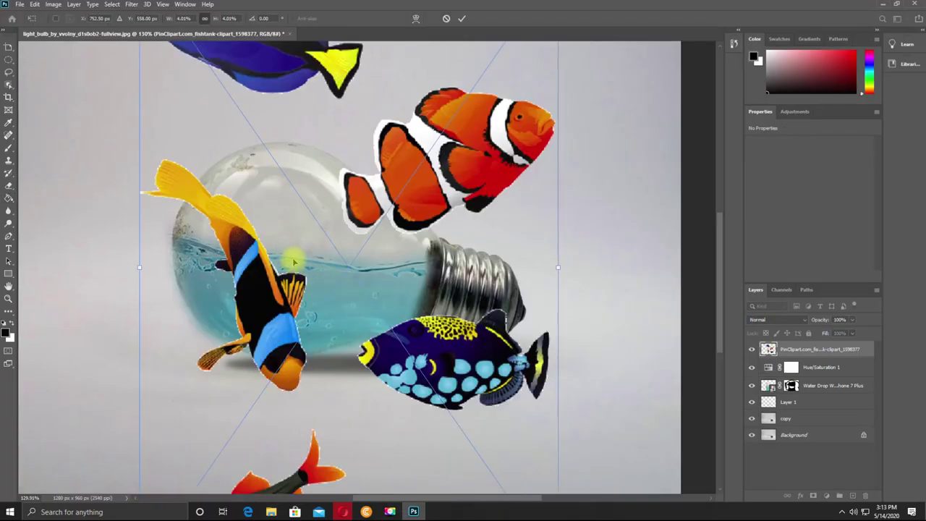
Step: Shrink the fish clipart toward bulb size and lower it into the bulb
{"action": "scroll", "coordinate": [325, 238], "scroll_direction": "down", "scroll_amount": 2}
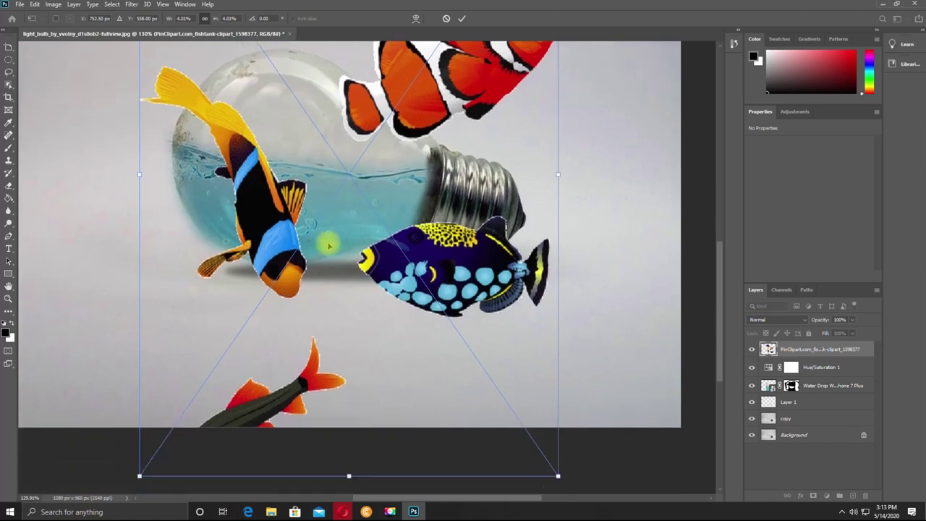
{"action": "scroll", "coordinate": [325, 268], "scroll_direction": "up", "scroll_amount": 2}
{"action": "scroll", "coordinate": [327, 260], "scroll_direction": "up", "scroll_amount": 3}
{"action": "scroll", "coordinate": [330, 272], "scroll_direction": "up", "scroll_amount": 1}
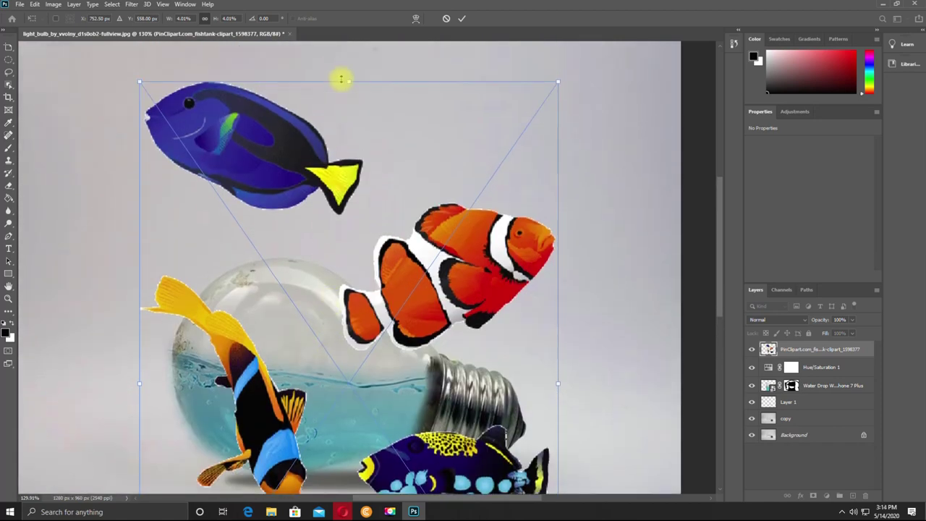
{"action": "left_click_drag", "start_coordinate": [350, 81], "coordinate": [346, 95]}
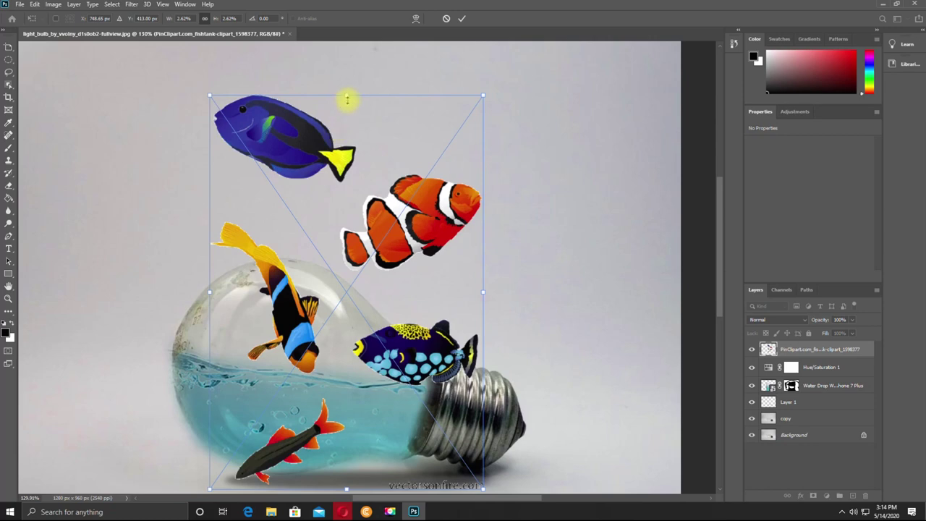
{"action": "left_click_drag", "start_coordinate": [347, 97], "coordinate": [347, 260]}
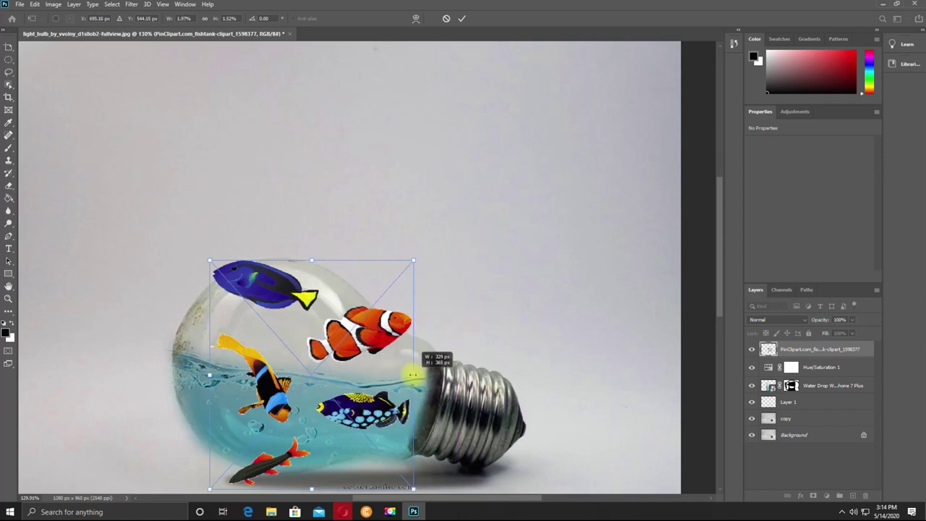
{"action": "left_click_drag", "start_coordinate": [480, 376], "coordinate": [416, 369]}
{"action": "left_click_drag", "start_coordinate": [317, 350], "coordinate": [357, 273]}
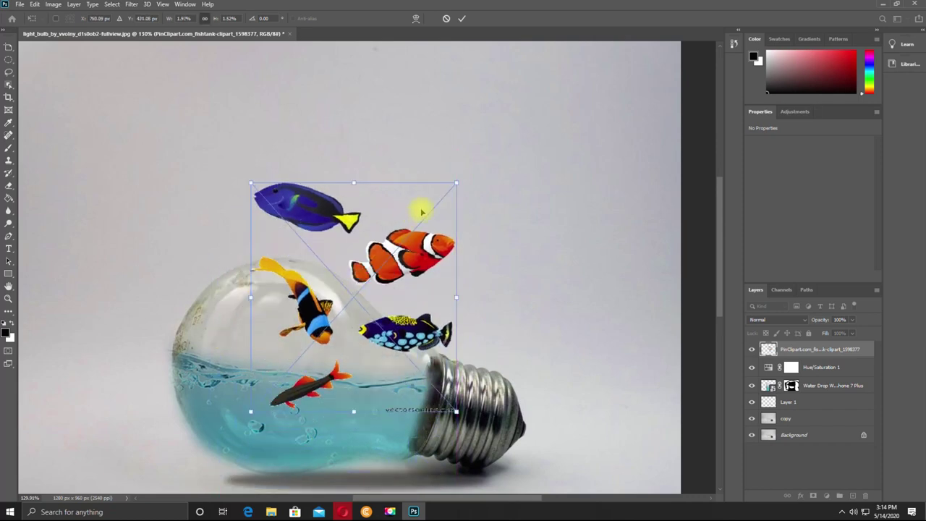
{"action": "left_click_drag", "start_coordinate": [454, 186], "coordinate": [377, 270]}
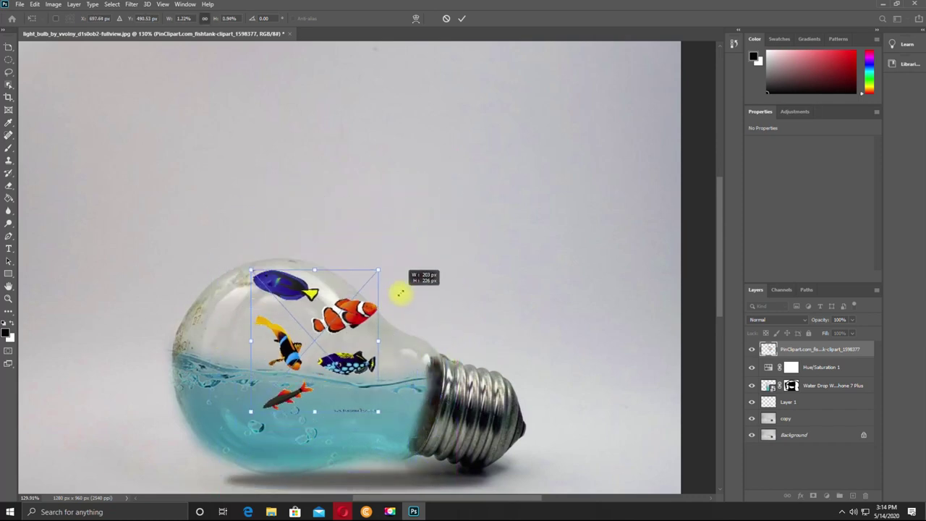
{"action": "mouse_move", "coordinate": [329, 288]}
{"action": "left_mouse_down"}
{"action": "mouse_move", "coordinate": [329, 330]}
{"action": "mouse_move", "coordinate": [293, 374]}
{"action": "left_mouse_up"}
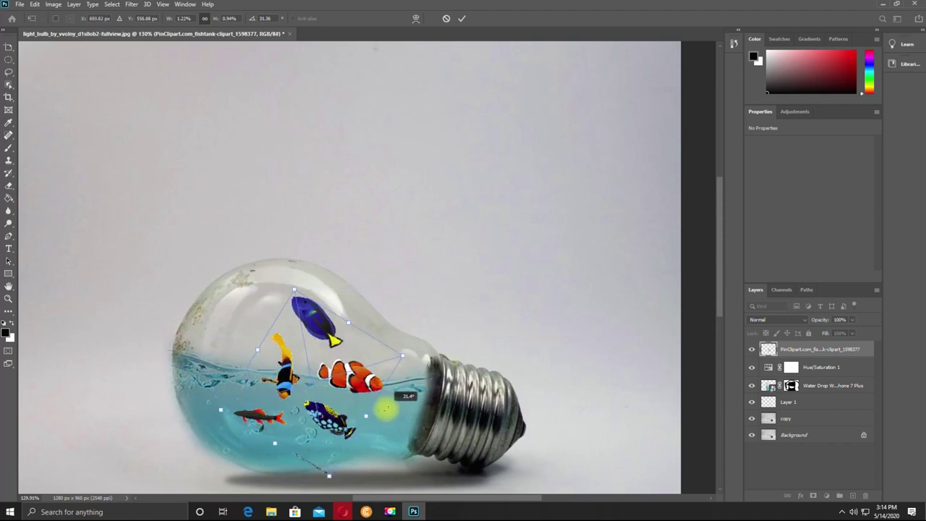
Step: Tilt the fish clockwise, fine-tune their size and position in the water, and commit
{"action": "left_click_drag", "start_coordinate": [384, 369], "coordinate": [384, 386]}
{"action": "left_click_drag", "start_coordinate": [295, 375], "coordinate": [264, 411]}
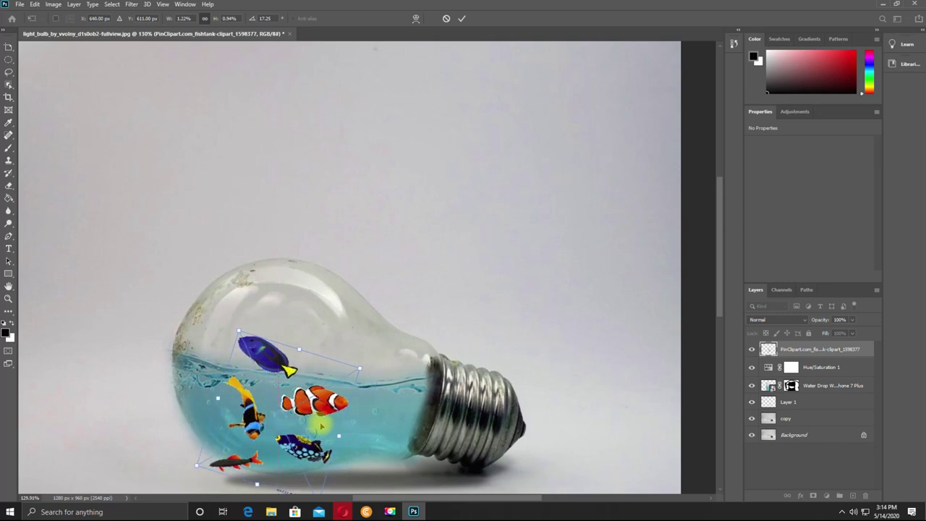
{"action": "mouse_move", "coordinate": [350, 424]}
{"action": "left_mouse_down"}
{"action": "mouse_move", "coordinate": [368, 413]}
{"action": "mouse_move", "coordinate": [310, 425]}
{"action": "mouse_move", "coordinate": [362, 411]}
{"action": "left_mouse_up"}
{"action": "left_click_drag", "start_coordinate": [307, 410], "coordinate": [311, 402]}
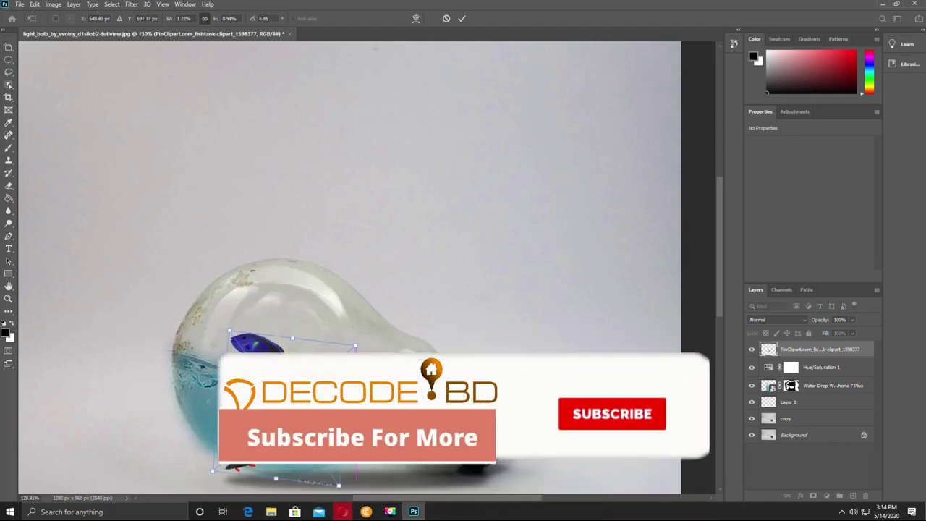
{"action": "left_click_drag", "start_coordinate": [311, 402], "coordinate": [316, 410]}
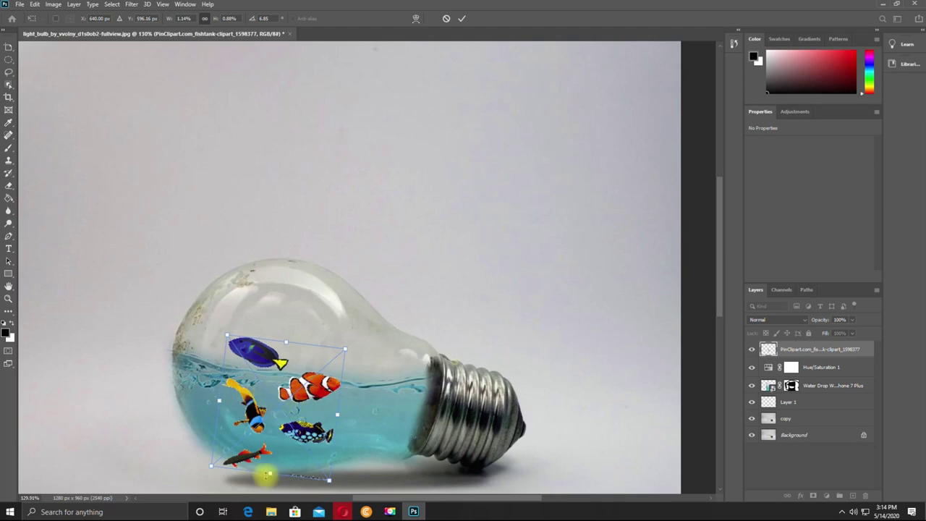
{"action": "left_click_drag", "start_coordinate": [269, 475], "coordinate": [267, 481]}
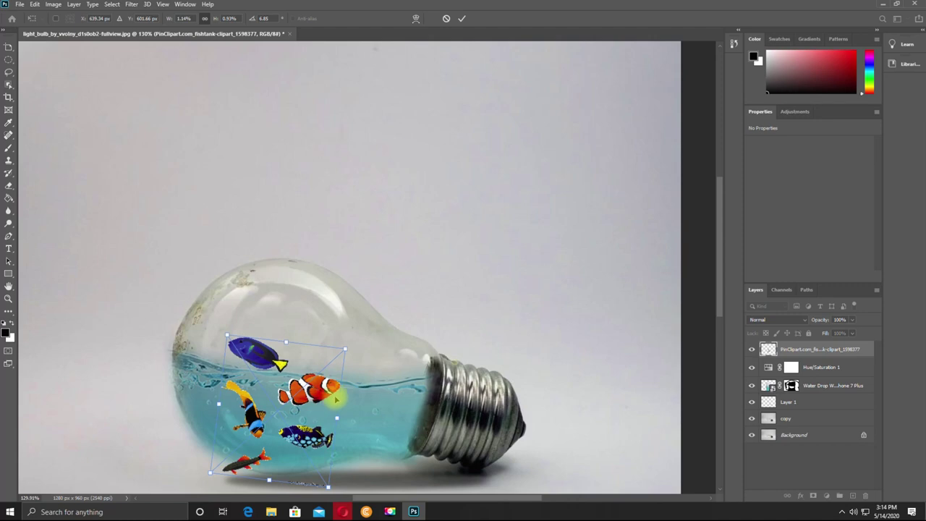
{"action": "left_click_drag", "start_coordinate": [346, 347], "coordinate": [342, 351]}
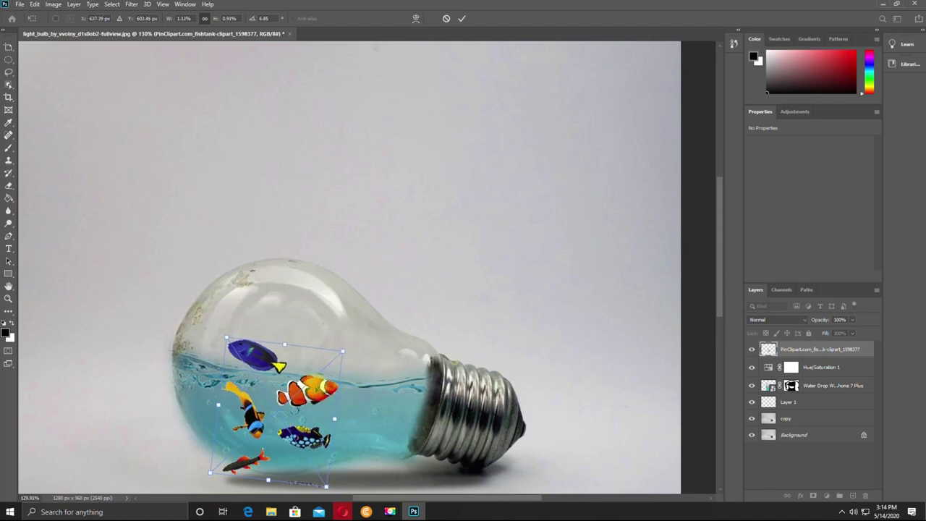
{"action": "left_click_drag", "start_coordinate": [318, 387], "coordinate": [321, 384]}
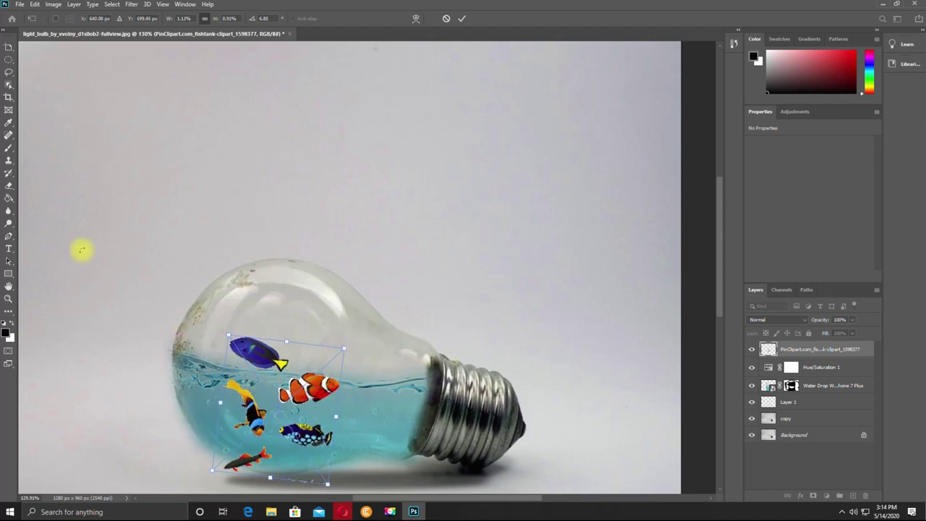
{"action": "left_click", "coordinate": [461, 18]}
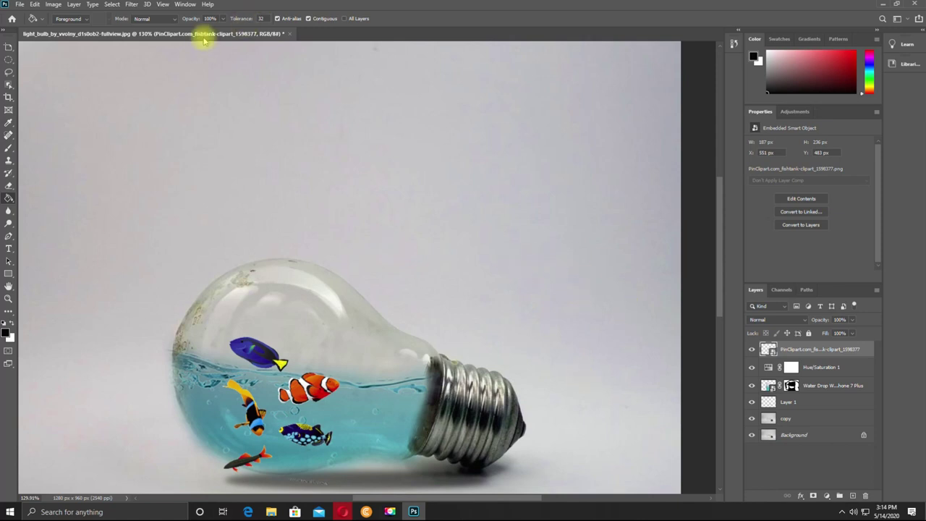
Step: Lasso the fish sitting in the water and copy them onto a new layer
{"action": "left_click", "coordinate": [9, 71]}
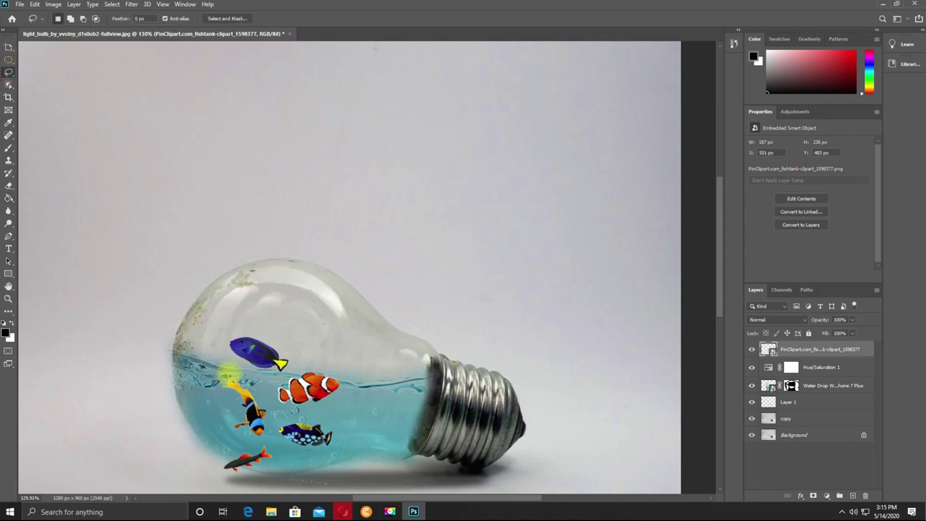
{"action": "mouse_move", "coordinate": [349, 366]}
{"action": "left_mouse_down"}
{"action": "mouse_move", "coordinate": [355, 442]}
{"action": "mouse_move", "coordinate": [325, 467]}
{"action": "mouse_move", "coordinate": [192, 408]}
{"action": "mouse_move", "coordinate": [204, 381]}
{"action": "left_mouse_up"}
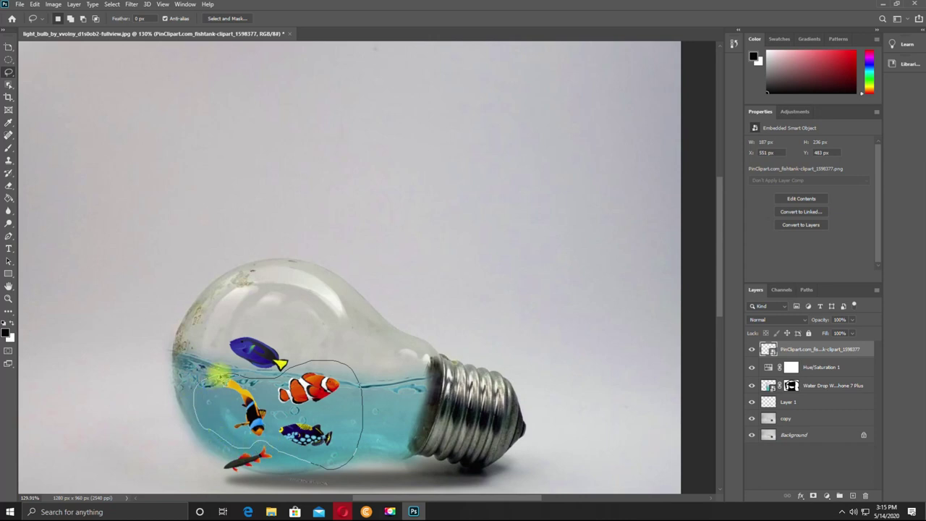
{"action": "right_click", "coordinate": [266, 401]}
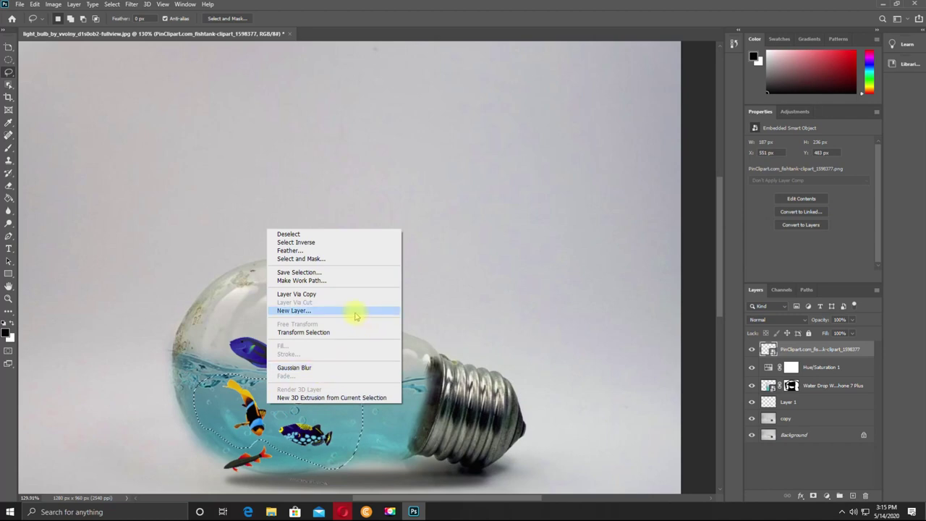
{"action": "left_click", "coordinate": [328, 300]}
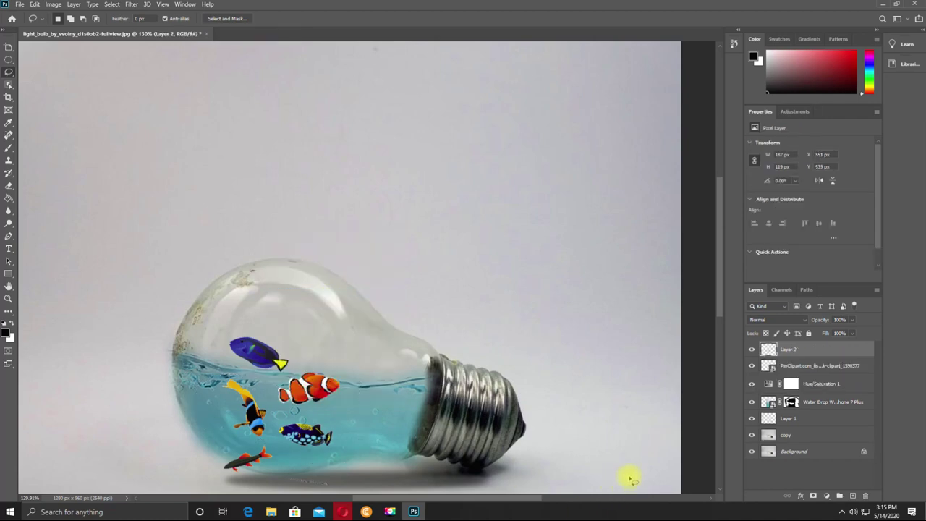
Step: Hide and delete the original fish clipart layer, then drag in the Water photo
{"action": "left_click", "coordinate": [753, 366]}
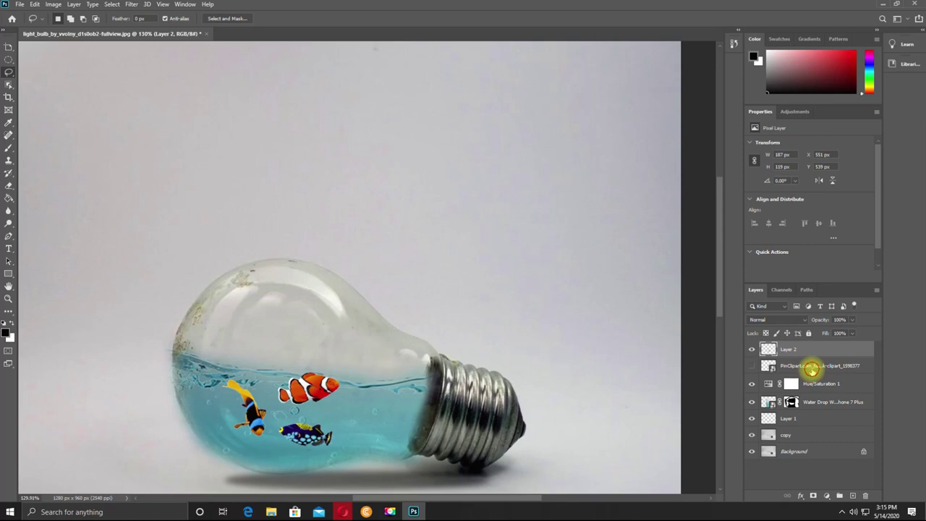
{"action": "left_click", "coordinate": [814, 367]}
{"action": "key", "text": "Delete"}
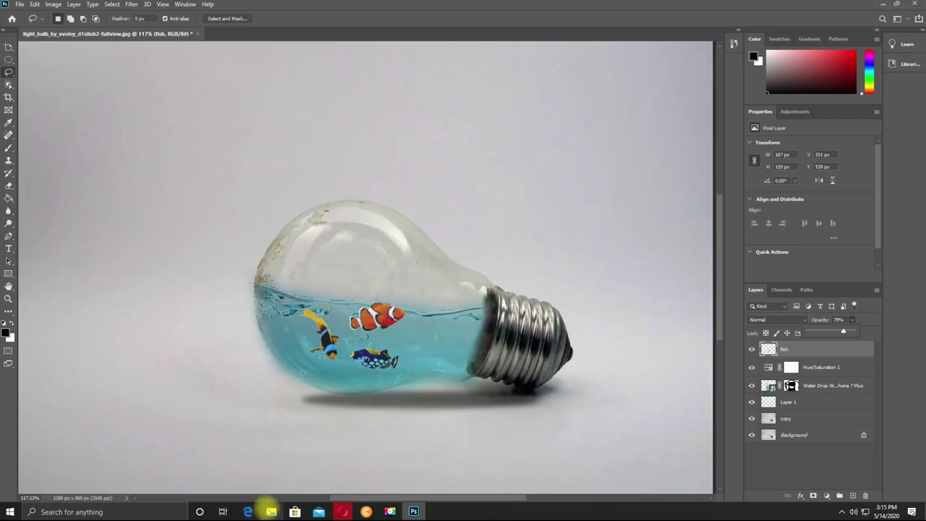
{"action": "left_click", "coordinate": [271, 511]}
{"action": "mouse_move", "coordinate": [266, 73]}
{"action": "left_mouse_down"}
{"action": "mouse_move", "coordinate": [381, 313]}
{"action": "mouse_move", "coordinate": [365, 344]}
{"action": "mouse_move", "coordinate": [413, 345]}
{"action": "left_mouse_up"}
Step: Shrink the Water photo over the bulb and set its blend mode to Overlay
{"action": "scroll", "coordinate": [379, 327], "scroll_direction": "down", "scroll_amount": 2}
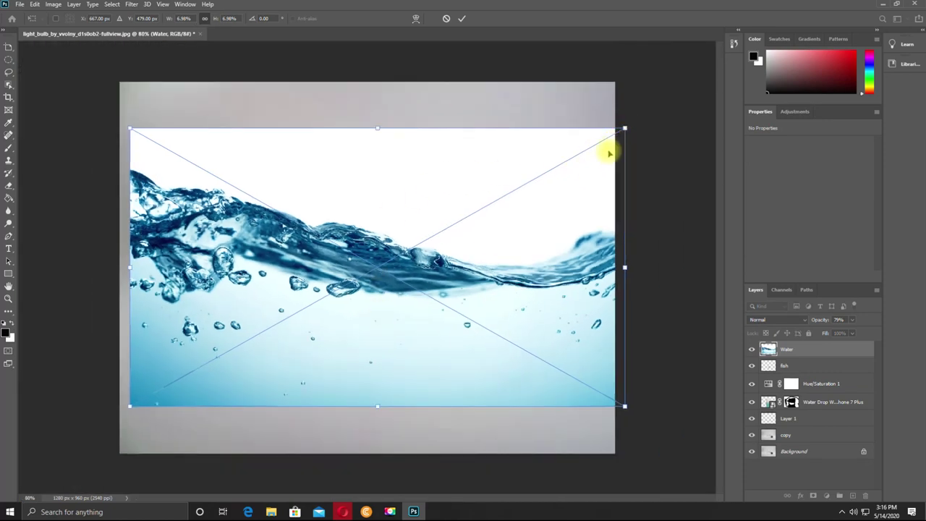
{"action": "left_click_drag", "start_coordinate": [625, 129], "coordinate": [413, 250]}
{"action": "left_click_drag", "start_coordinate": [185, 305], "coordinate": [318, 317]}
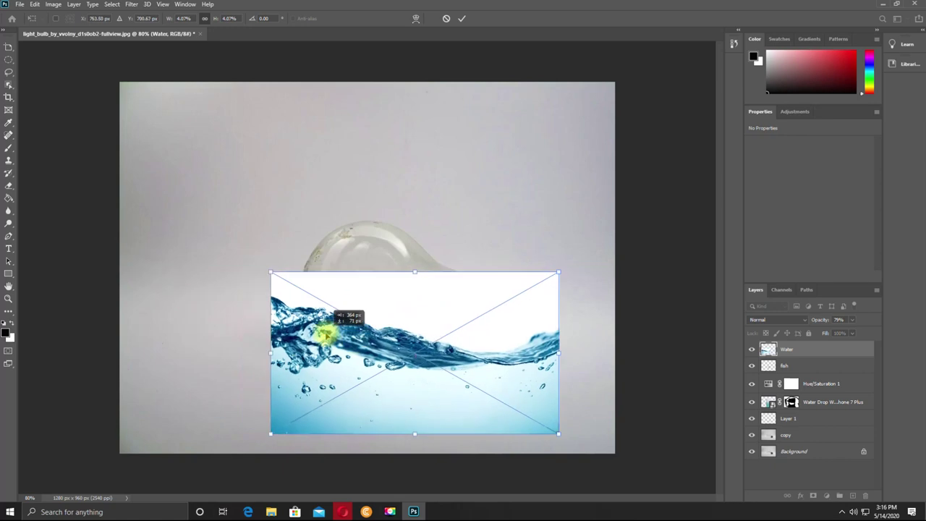
{"action": "left_click_drag", "start_coordinate": [551, 337], "coordinate": [482, 336]}
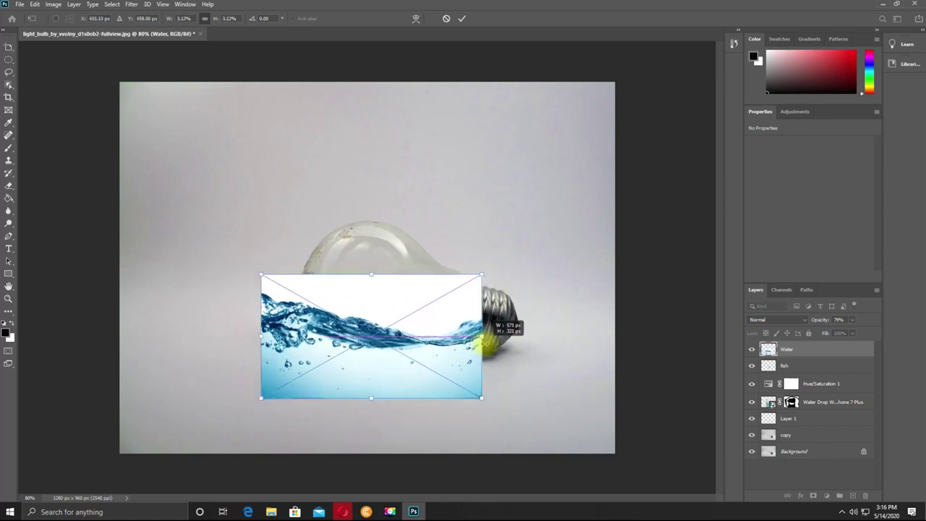
{"action": "left_click_drag", "start_coordinate": [408, 336], "coordinate": [427, 319]}
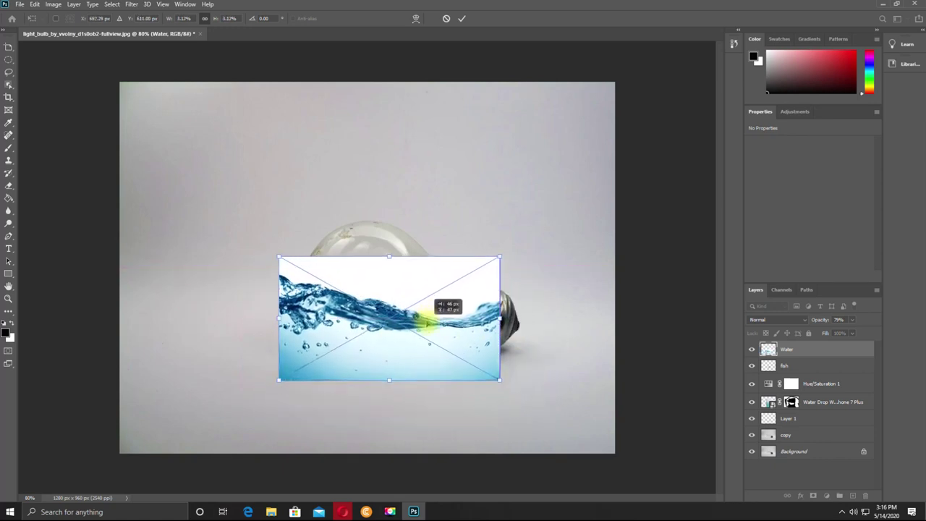
{"action": "left_click", "coordinate": [784, 321]}
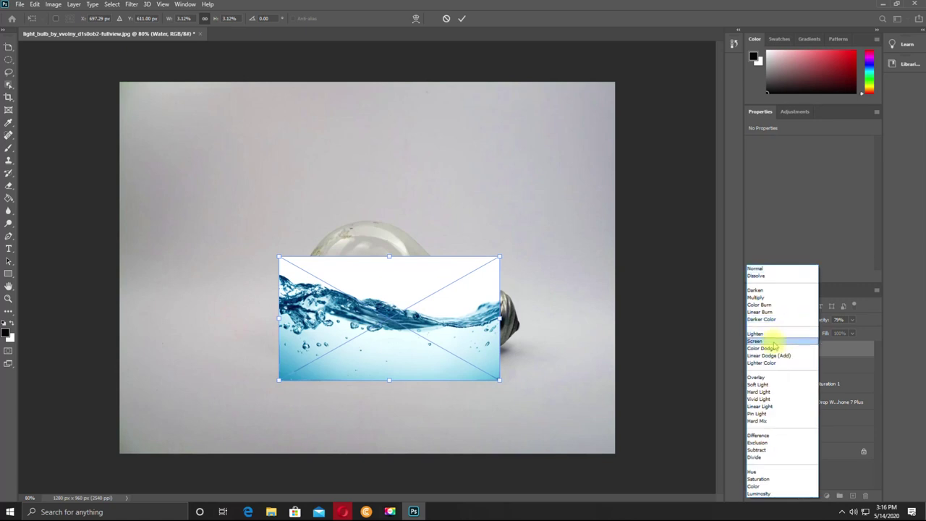
{"action": "left_click", "coordinate": [756, 377]}
Step: Move, tilt and reshape the Water image taller and narrower over the bulb
{"action": "left_click_drag", "start_coordinate": [387, 318], "coordinate": [404, 308]}
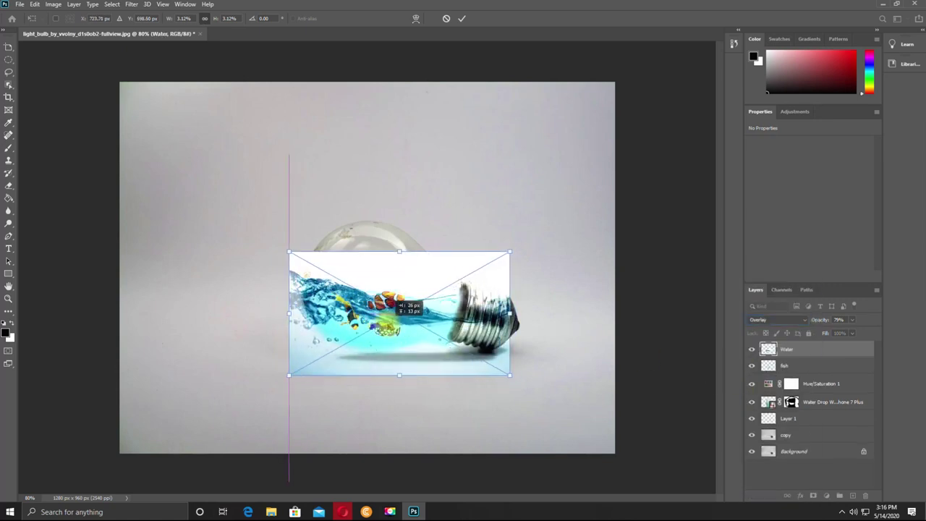
{"action": "left_click_drag", "start_coordinate": [518, 315], "coordinate": [537, 288]}
{"action": "mouse_move", "coordinate": [452, 320]}
{"action": "left_mouse_down"}
{"action": "mouse_move", "coordinate": [452, 310]}
{"action": "mouse_move", "coordinate": [450, 317]}
{"action": "left_mouse_up"}
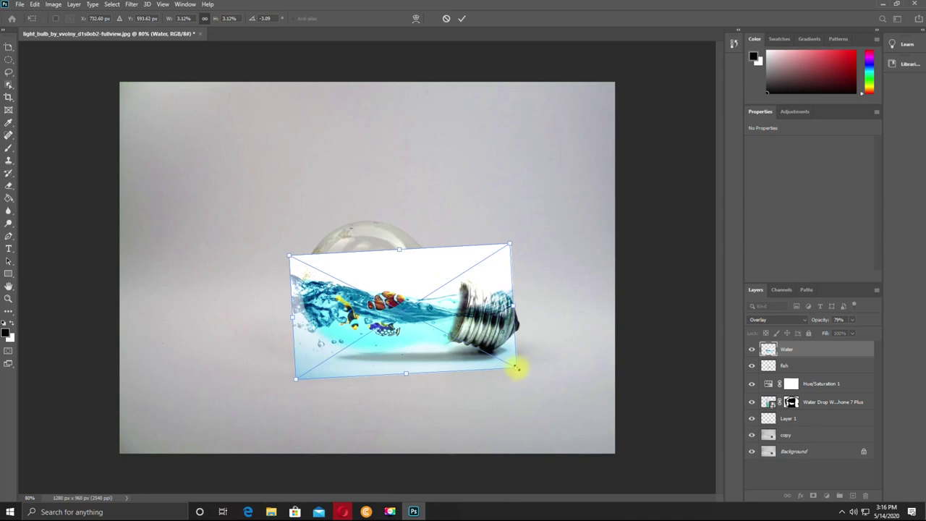
{"action": "left_click_drag", "start_coordinate": [520, 368], "coordinate": [531, 372]}
{"action": "left_click_drag", "start_coordinate": [449, 325], "coordinate": [452, 329]}
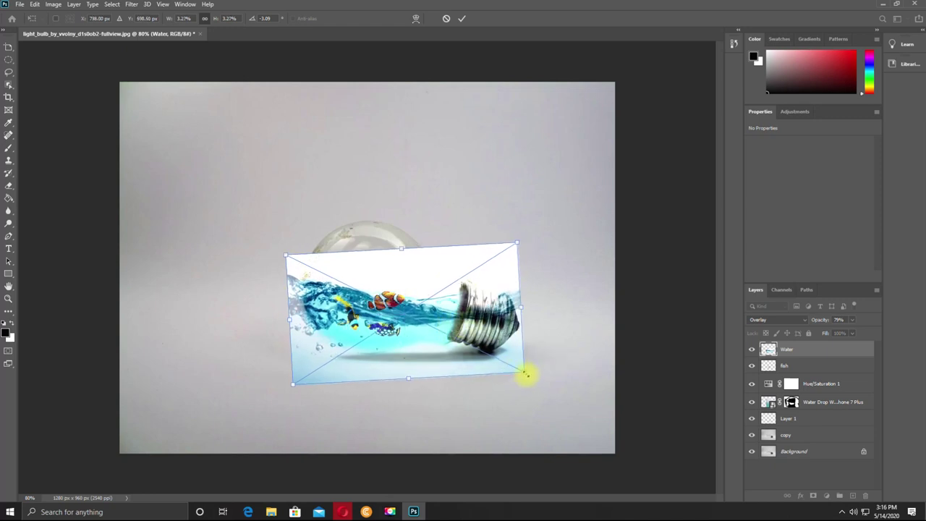
{"action": "left_click_drag", "start_coordinate": [536, 329], "coordinate": [528, 335]}
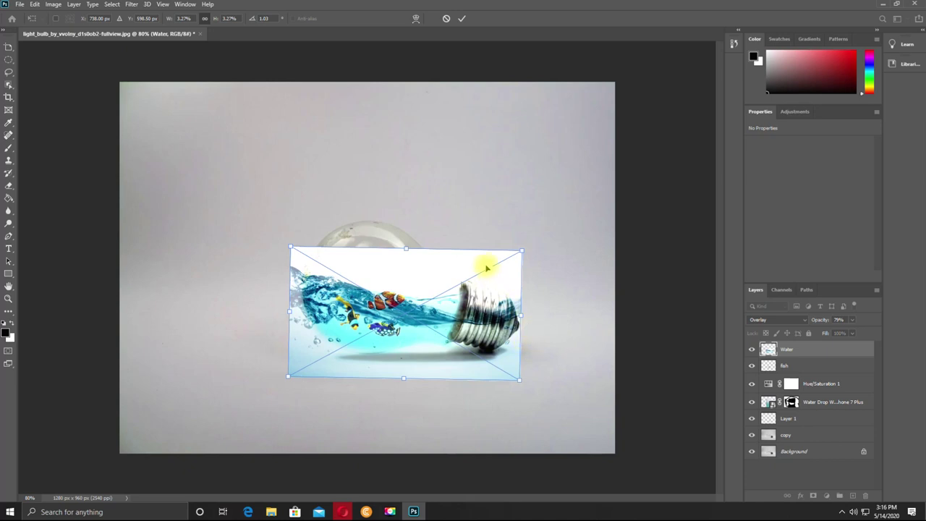
{"action": "left_click_drag", "start_coordinate": [519, 251], "coordinate": [516, 239]}
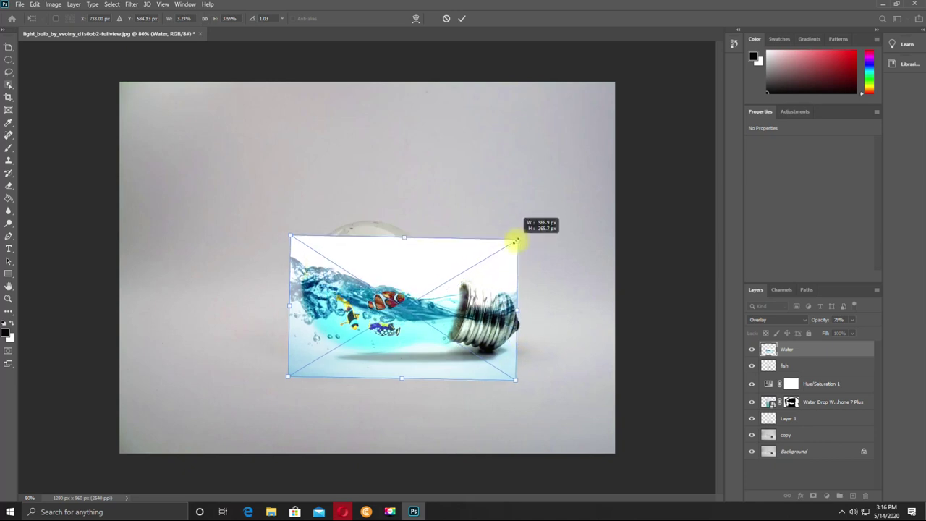
{"action": "left_click_drag", "start_coordinate": [516, 309], "coordinate": [506, 289]}
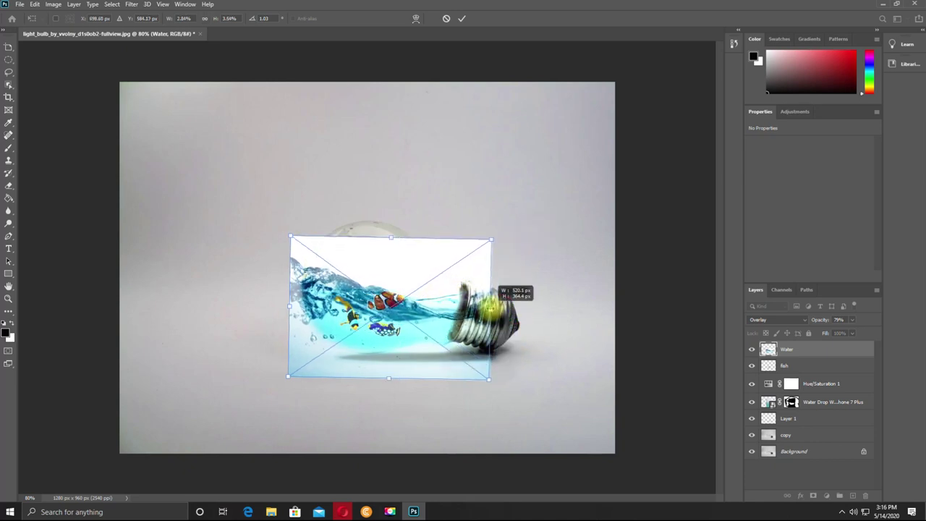
{"action": "mouse_move", "coordinate": [482, 380]}
{"action": "left_mouse_down"}
{"action": "mouse_move", "coordinate": [512, 352]}
{"action": "mouse_move", "coordinate": [506, 366]}
{"action": "left_mouse_up"}
{"action": "left_click_drag", "start_coordinate": [394, 289], "coordinate": [405, 292]}
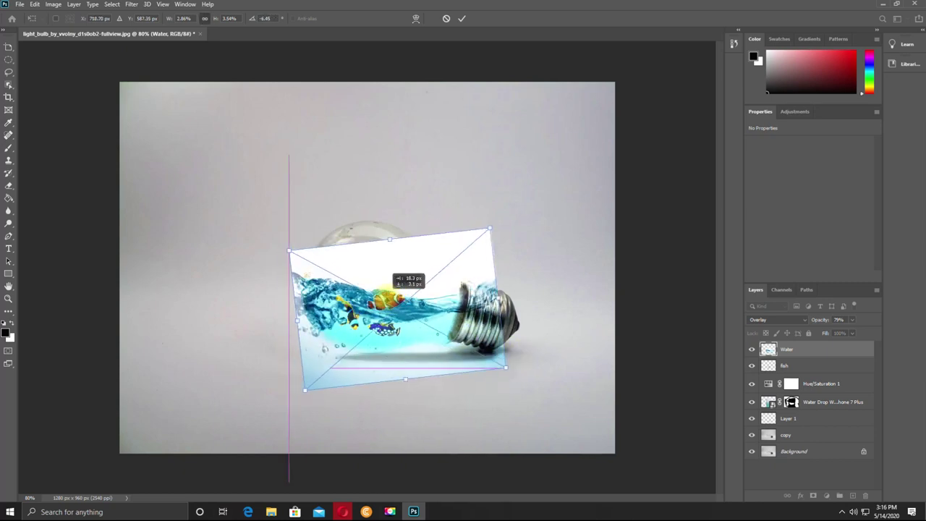
Step: Resize and level the water across the bulb, trim its edges, and commit
{"action": "left_click_drag", "start_coordinate": [299, 310], "coordinate": [218, 326]}
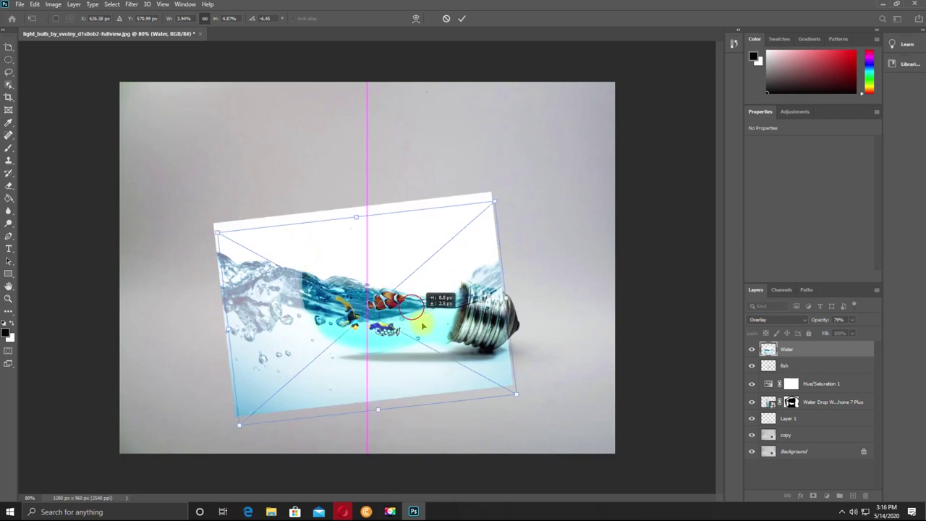
{"action": "left_click_drag", "start_coordinate": [372, 248], "coordinate": [371, 221]}
{"action": "mouse_move", "coordinate": [516, 306]}
{"action": "left_mouse_down"}
{"action": "mouse_move", "coordinate": [364, 347]}
{"action": "mouse_move", "coordinate": [384, 354]}
{"action": "left_mouse_up"}
{"action": "mouse_move", "coordinate": [523, 434]}
{"action": "left_mouse_down"}
{"action": "mouse_move", "coordinate": [275, 295]}
{"action": "mouse_move", "coordinate": [279, 381]}
{"action": "left_mouse_up"}
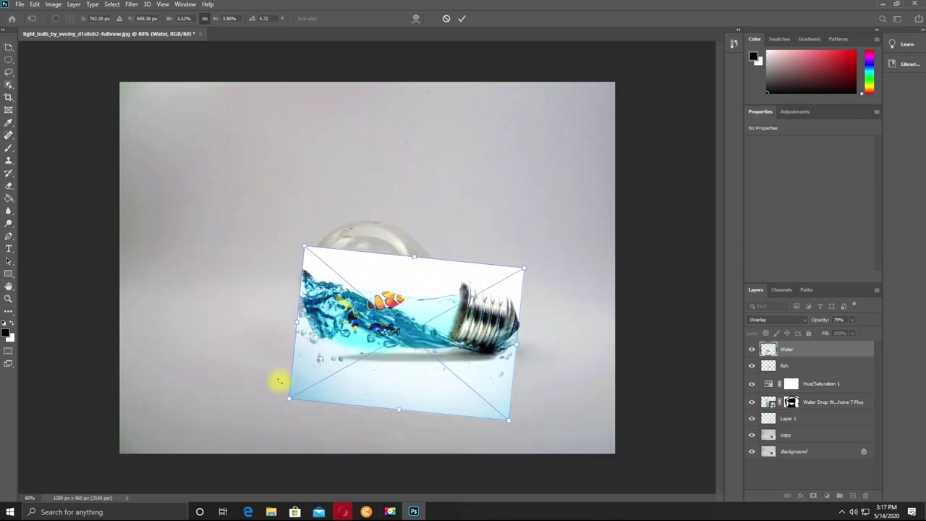
{"action": "left_click_drag", "start_coordinate": [264, 346], "coordinate": [263, 349]}
{"action": "left_click_drag", "start_coordinate": [423, 355], "coordinate": [406, 301]}
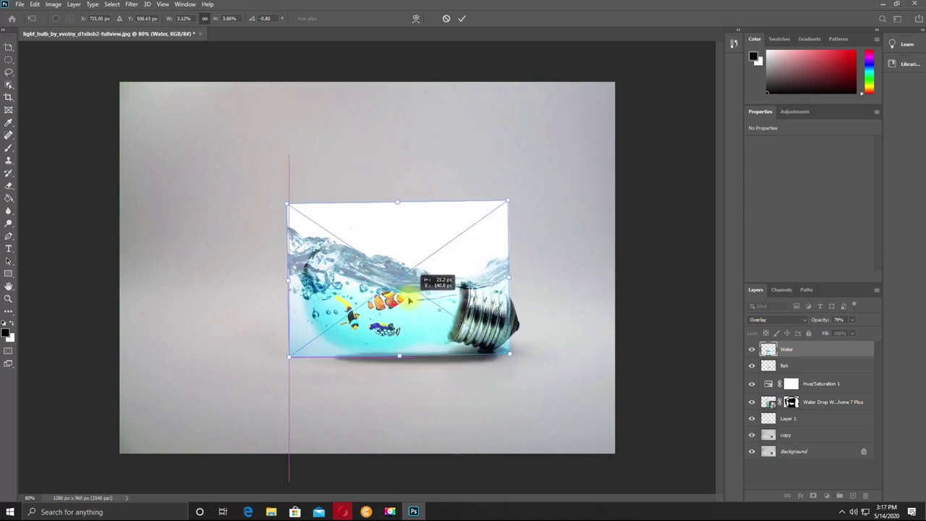
{"action": "left_click_drag", "start_coordinate": [280, 278], "coordinate": [248, 282]}
{"action": "mouse_move", "coordinate": [383, 271]}
{"action": "left_mouse_down"}
{"action": "mouse_move", "coordinate": [374, 288]}
{"action": "mouse_move", "coordinate": [378, 273]}
{"action": "left_mouse_up"}
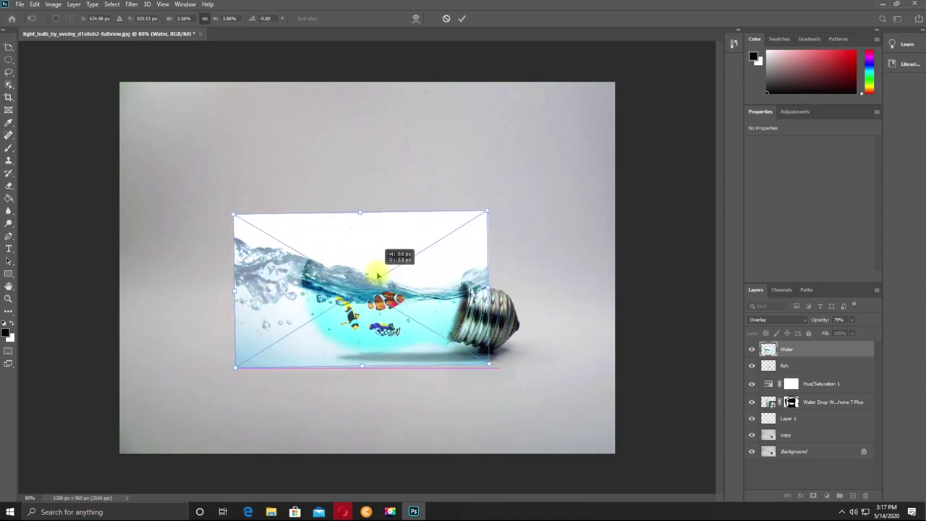
{"action": "left_click_drag", "start_coordinate": [503, 369], "coordinate": [507, 369]}
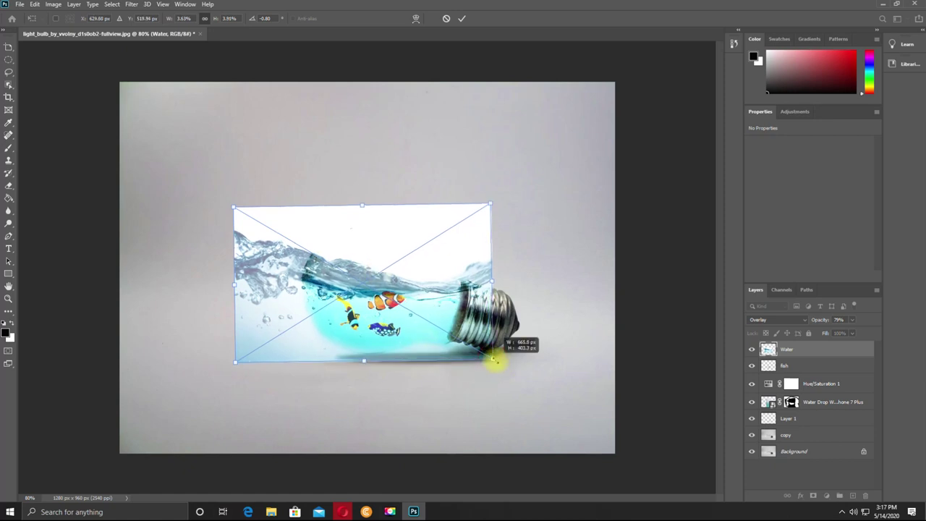
{"action": "left_click_drag", "start_coordinate": [232, 224], "coordinate": [242, 236]}
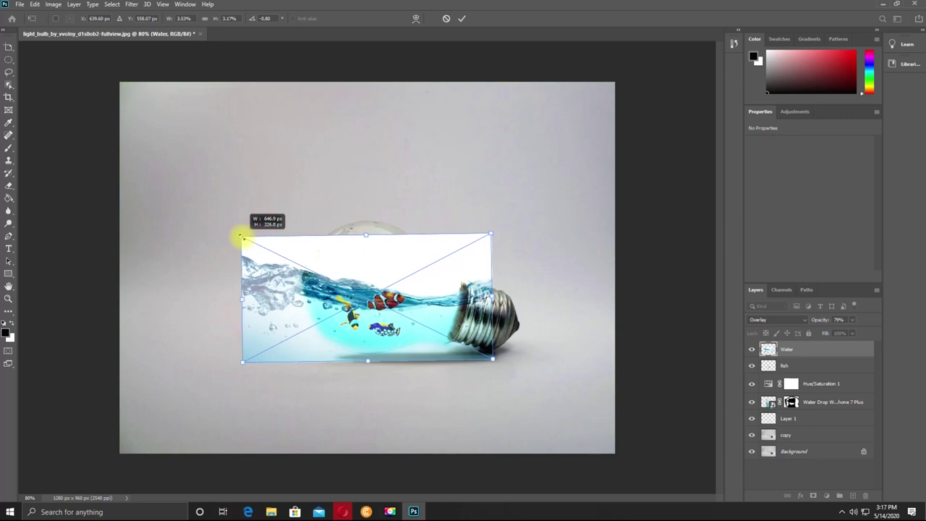
{"action": "left_click_drag", "start_coordinate": [243, 298], "coordinate": [267, 299]}
{"action": "mouse_move", "coordinate": [379, 234]}
{"action": "left_mouse_down"}
{"action": "mouse_move", "coordinate": [378, 248]}
{"action": "mouse_move", "coordinate": [384, 236]}
{"action": "left_mouse_up"}
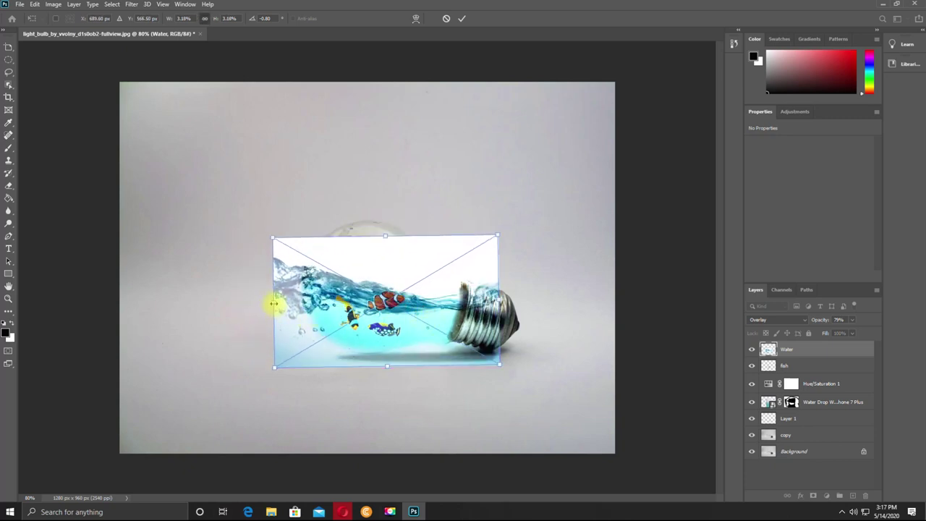
{"action": "left_click_drag", "start_coordinate": [387, 309], "coordinate": [385, 302]}
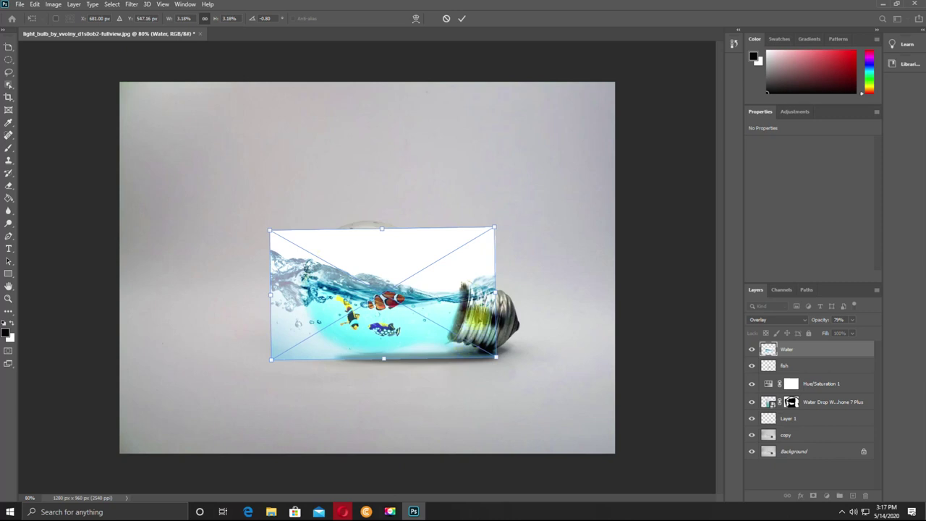
{"action": "left_click", "coordinate": [462, 18]}
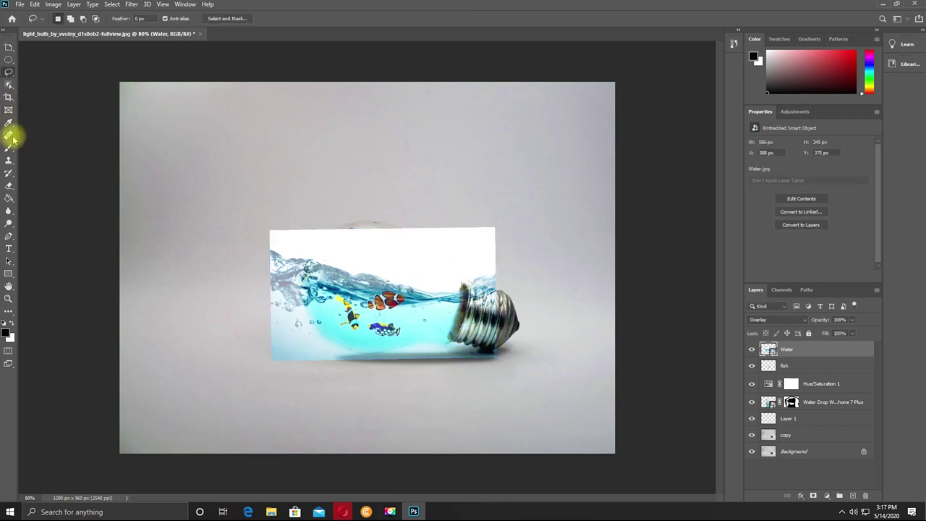
Step: Select the Brush tool and add a layer mask to Water, undoing two stray empty layers
{"action": "left_click", "coordinate": [9, 186]}
{"action": "left_click", "coordinate": [8, 148]}
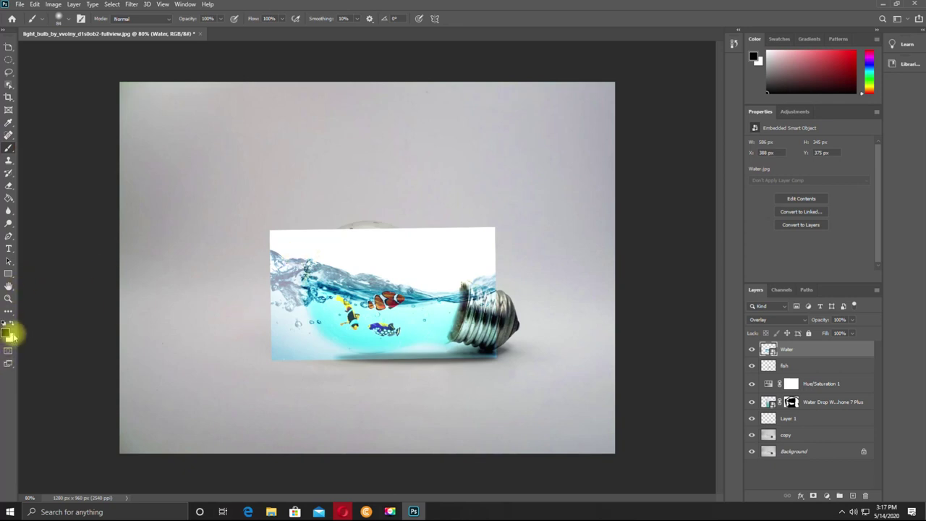
{"action": "left_click", "coordinate": [839, 495]}
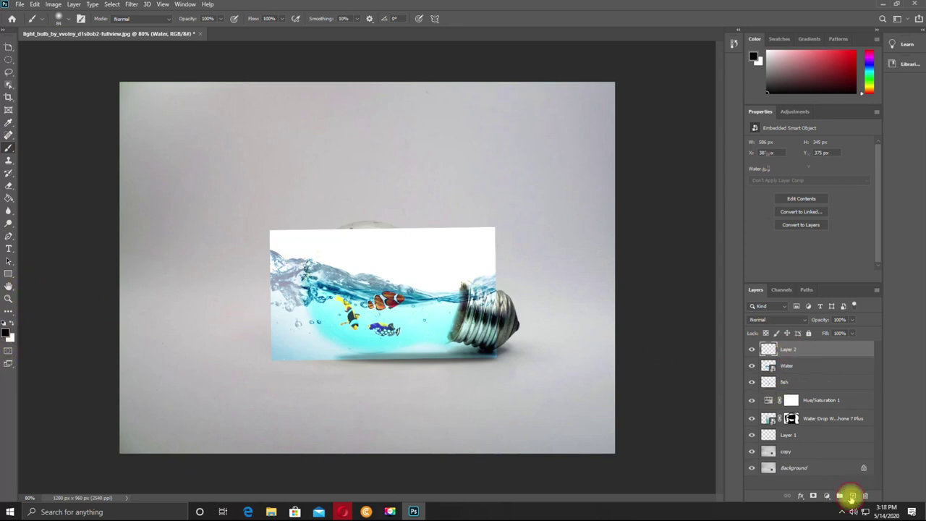
{"action": "left_click", "coordinate": [839, 496]}
{"action": "left_click", "coordinate": [34, 4]}
{"action": "left_click", "coordinate": [45, 13]}
{"action": "left_click", "coordinate": [35, 4]}
{"action": "left_click", "coordinate": [45, 12]}
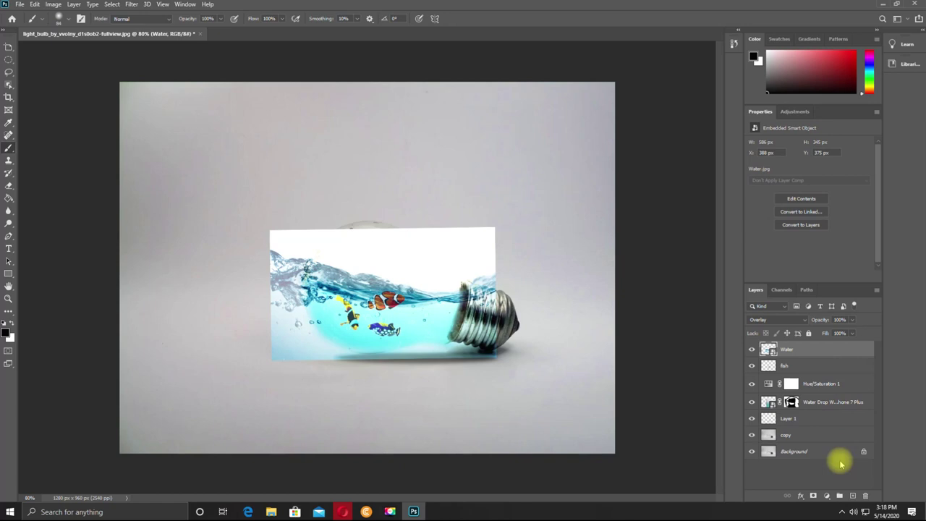
{"action": "left_click", "coordinate": [813, 496]}
Step: Mask out the water's left edge, the metal base and the haze along the bulb
{"action": "mouse_move", "coordinate": [261, 229]}
{"action": "left_mouse_down"}
{"action": "mouse_move", "coordinate": [275, 273]}
{"action": "mouse_move", "coordinate": [288, 223]}
{"action": "mouse_move", "coordinate": [277, 244]}
{"action": "mouse_move", "coordinate": [256, 231]}
{"action": "mouse_move", "coordinate": [507, 243]}
{"action": "mouse_move", "coordinate": [407, 207]}
{"action": "mouse_move", "coordinate": [254, 332]}
{"action": "mouse_move", "coordinate": [281, 256]}
{"action": "left_mouse_up"}
{"action": "scroll", "coordinate": [253, 237], "scroll_direction": "up", "scroll_amount": 3}
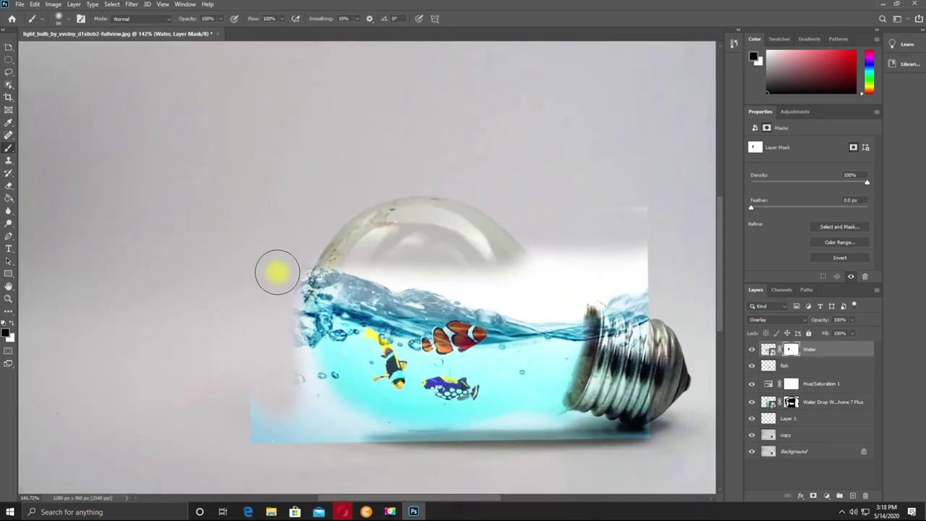
{"action": "mouse_move", "coordinate": [386, 479]}
{"action": "left_mouse_down"}
{"action": "mouse_move", "coordinate": [603, 375]}
{"action": "mouse_move", "coordinate": [648, 423]}
{"action": "mouse_move", "coordinate": [569, 269]}
{"action": "mouse_move", "coordinate": [416, 257]}
{"action": "mouse_move", "coordinate": [543, 296]}
{"action": "mouse_move", "coordinate": [248, 263]}
{"action": "mouse_move", "coordinate": [379, 260]}
{"action": "mouse_move", "coordinate": [490, 290]}
{"action": "mouse_move", "coordinate": [567, 289]}
{"action": "left_mouse_up"}
{"action": "mouse_move", "coordinate": [198, 268]}
{"action": "left_mouse_down"}
{"action": "mouse_move", "coordinate": [289, 306]}
{"action": "mouse_move", "coordinate": [331, 413]}
{"action": "mouse_move", "coordinate": [556, 456]}
{"action": "left_mouse_up"}
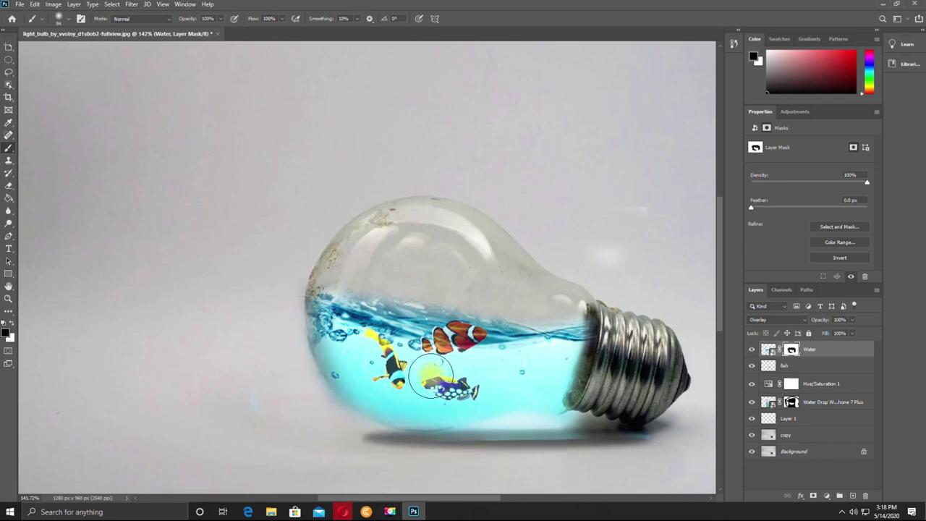
{"action": "scroll", "coordinate": [431, 378], "scroll_direction": "down", "scroll_amount": 3}
{"action": "scroll", "coordinate": [382, 390], "scroll_direction": "up", "scroll_amount": 4}
Step: Clean the haze beneath the bulb, restore its shadow, and clear the dark patch on the base
{"action": "mouse_move", "coordinate": [324, 381]}
{"action": "left_mouse_down"}
{"action": "mouse_move", "coordinate": [485, 359]}
{"action": "mouse_move", "coordinate": [653, 366]}
{"action": "mouse_move", "coordinate": [588, 346]}
{"action": "mouse_move", "coordinate": [533, 362]}
{"action": "mouse_move", "coordinate": [213, 382]}
{"action": "mouse_move", "coordinate": [165, 306]}
{"action": "left_mouse_up"}
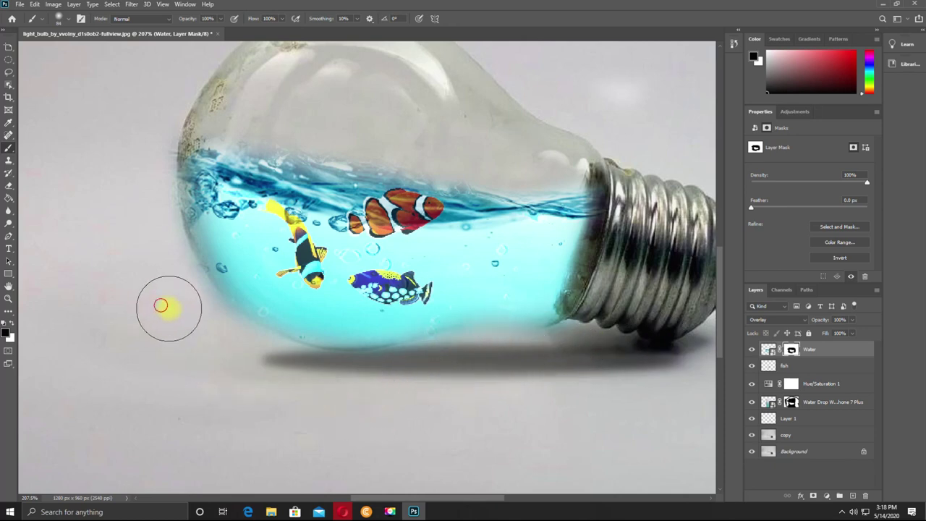
{"action": "mouse_move", "coordinate": [251, 348]}
{"action": "left_mouse_down"}
{"action": "mouse_move", "coordinate": [361, 378]}
{"action": "mouse_move", "coordinate": [702, 386]}
{"action": "mouse_move", "coordinate": [631, 376]}
{"action": "left_mouse_up"}
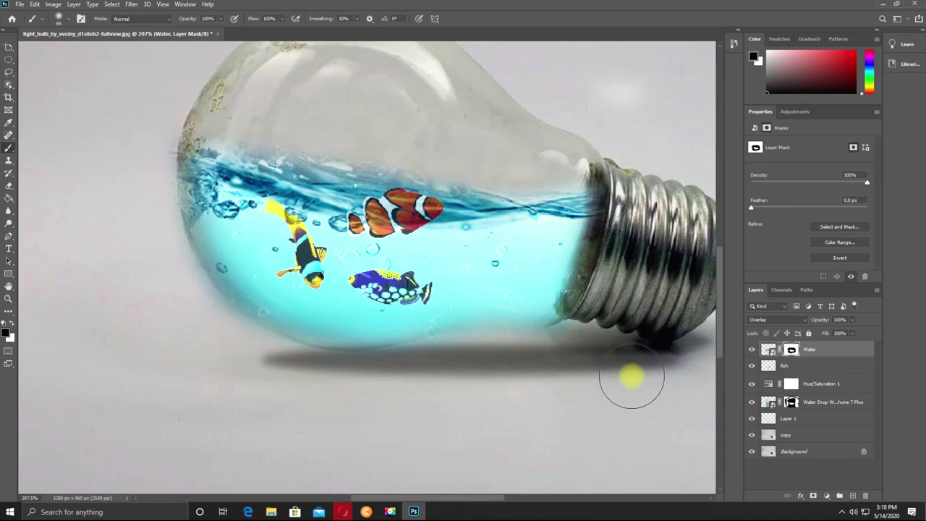
{"action": "scroll", "coordinate": [575, 383], "scroll_direction": "down", "scroll_amount": 5}
{"action": "scroll", "coordinate": [554, 403], "scroll_direction": "up", "scroll_amount": 2}
{"action": "scroll", "coordinate": [542, 337], "scroll_direction": "up", "scroll_amount": 2}
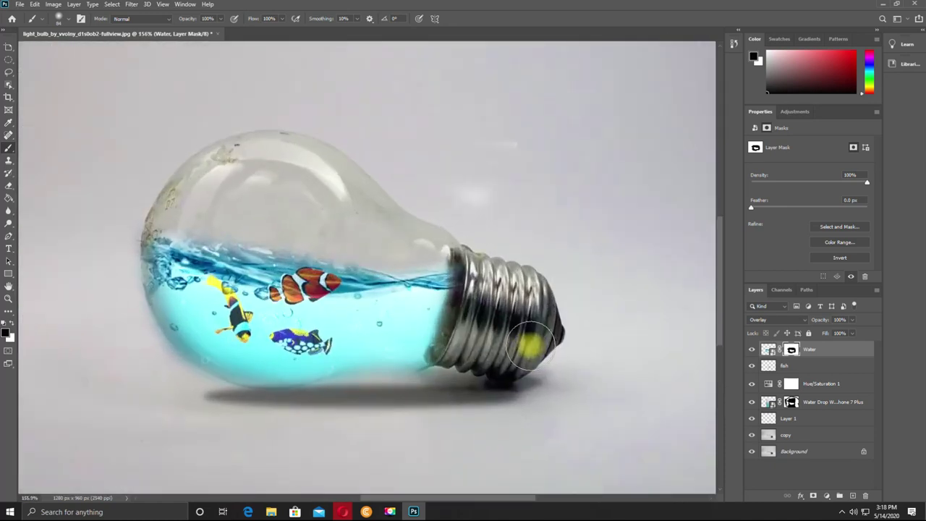
{"action": "mouse_move", "coordinate": [531, 348]}
{"action": "left_mouse_down"}
{"action": "mouse_move", "coordinate": [413, 393]}
{"action": "mouse_move", "coordinate": [631, 351]}
{"action": "left_mouse_up"}
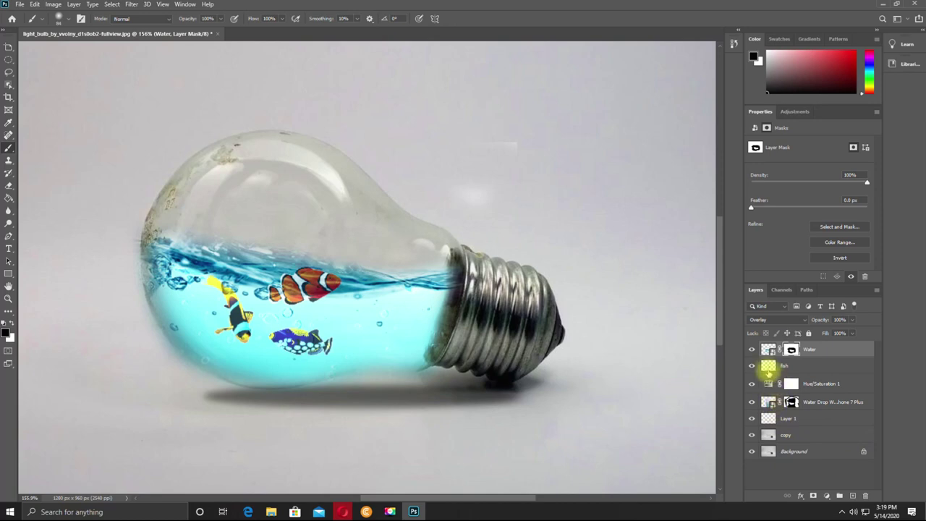
Step: Shift the fish layer lower and right, tilt it about -3°, widen it slightly, and apply
{"action": "left_click", "coordinate": [767, 366]}
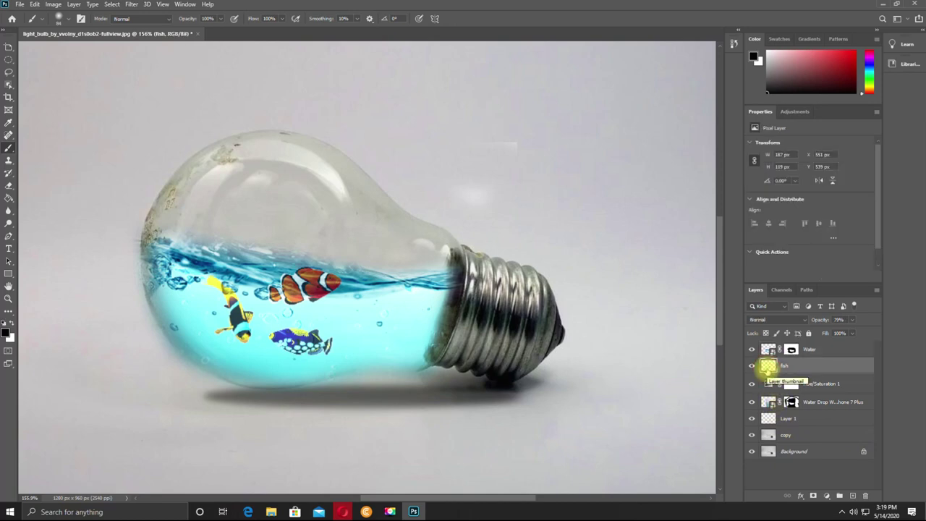
{"action": "key", "text": "ctrl+t"}
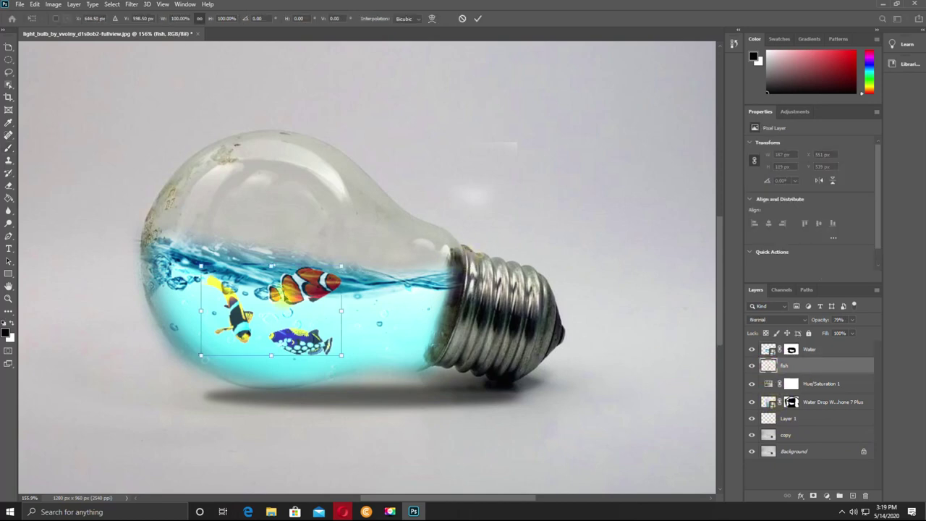
{"action": "left_click_drag", "start_coordinate": [297, 277], "coordinate": [299, 290]}
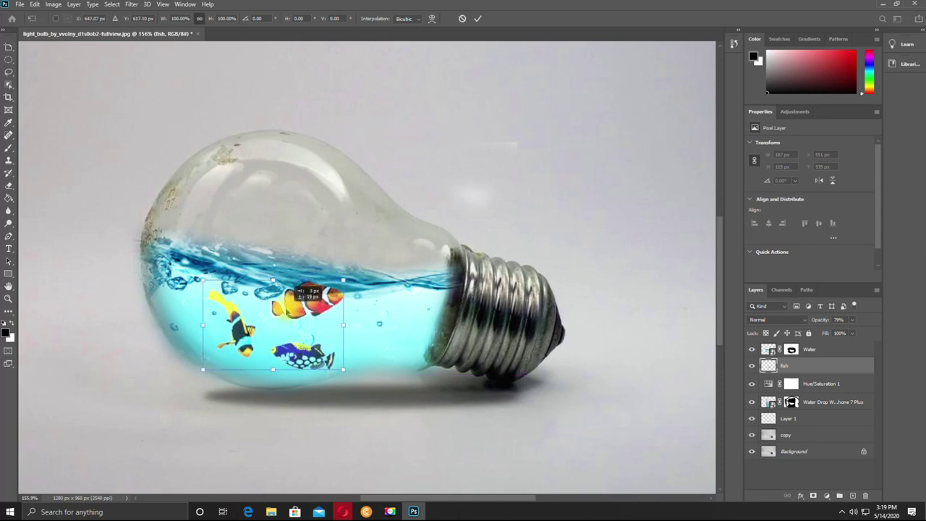
{"action": "left_click_drag", "start_coordinate": [299, 290], "coordinate": [305, 289]}
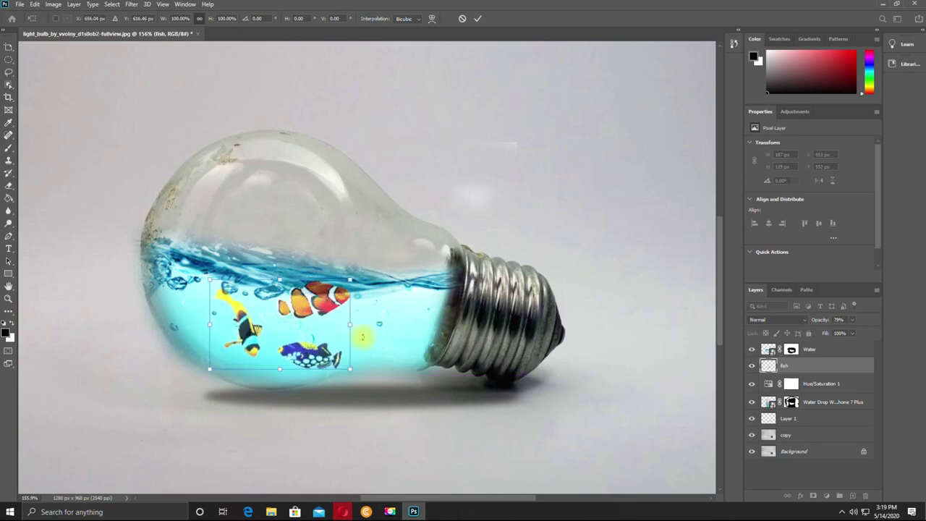
{"action": "left_click_drag", "start_coordinate": [362, 337], "coordinate": [365, 331]}
{"action": "left_click_drag", "start_coordinate": [308, 308], "coordinate": [308, 311]}
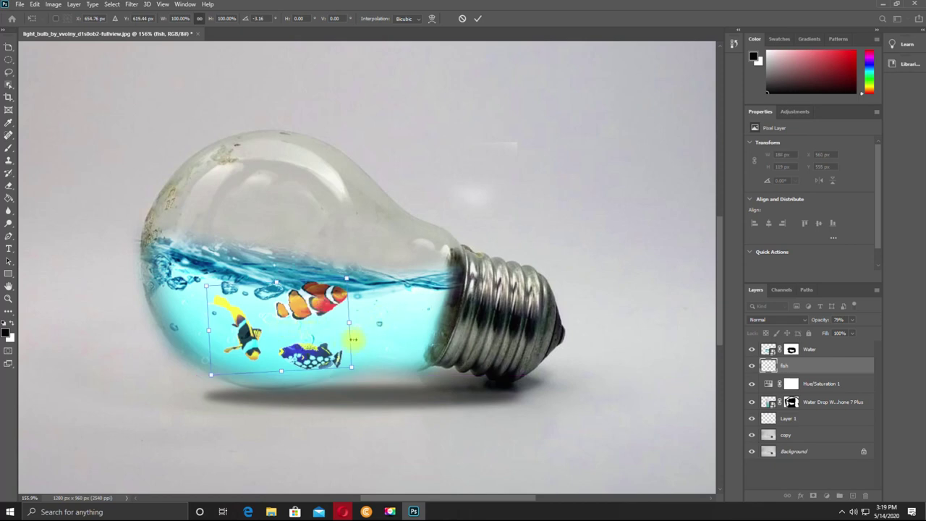
{"action": "mouse_move", "coordinate": [349, 323]}
{"action": "left_mouse_down"}
{"action": "mouse_move", "coordinate": [361, 323]}
{"action": "mouse_move", "coordinate": [348, 324]}
{"action": "left_mouse_up"}
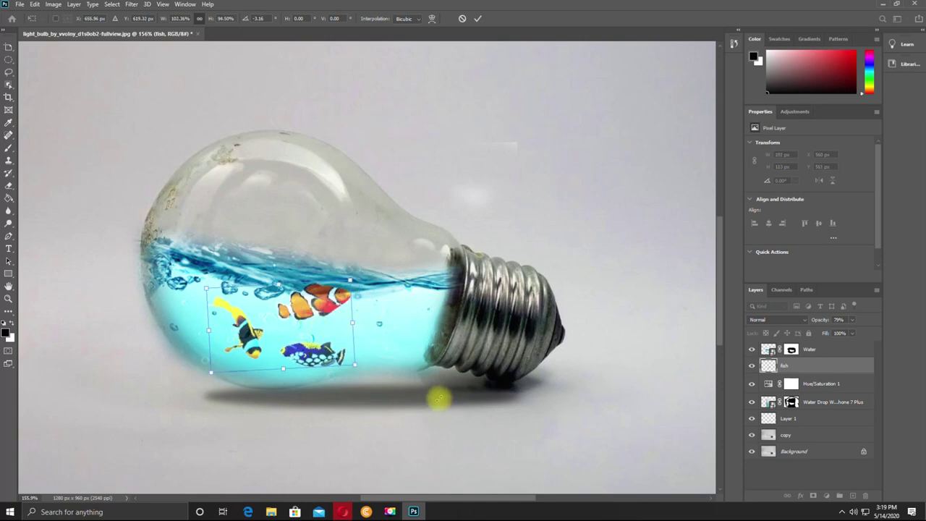
{"action": "left_click", "coordinate": [478, 18]}
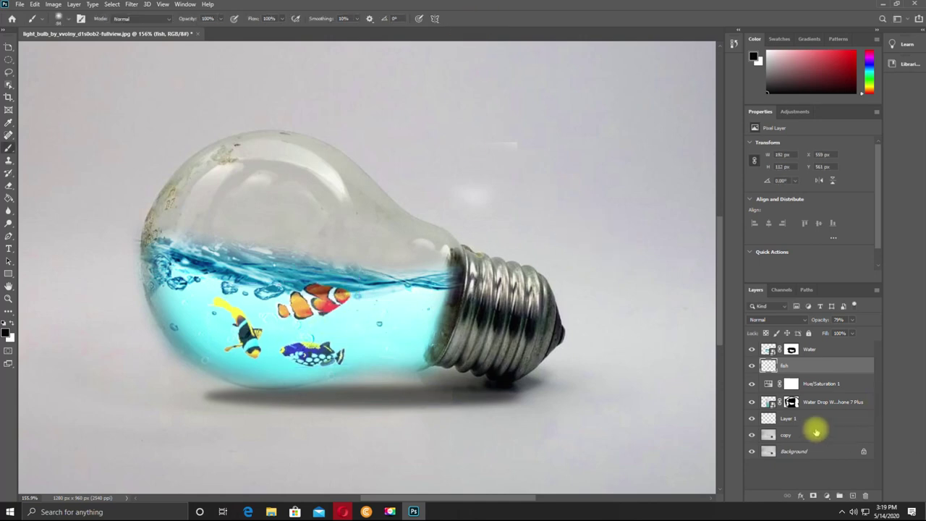
Step: Add a Vibrance adjustment layer directly above the Water layer
{"action": "scroll", "coordinate": [511, 365], "scroll_direction": "down", "scroll_amount": 2}
{"action": "scroll", "coordinate": [536, 340], "scroll_direction": "down", "scroll_amount": 3}
{"action": "scroll", "coordinate": [548, 323], "scroll_direction": "up", "scroll_amount": 4}
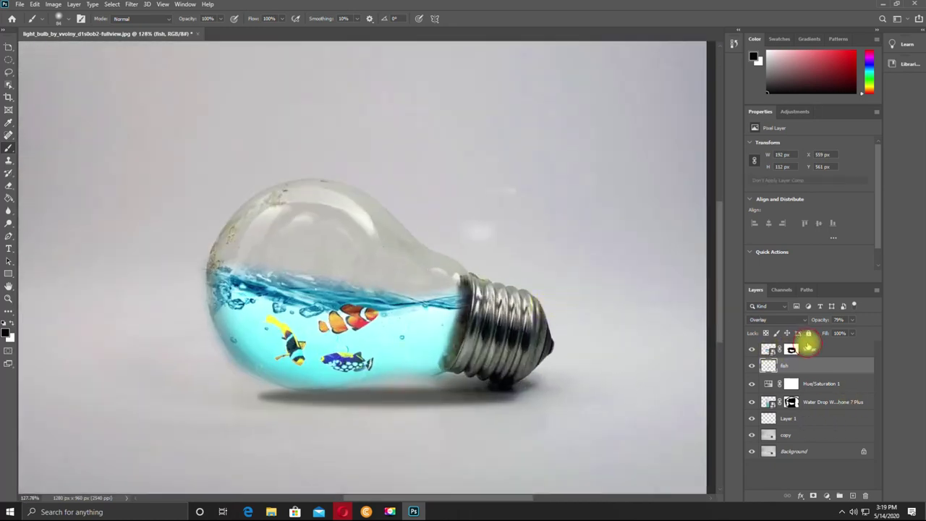
{"action": "left_click", "coordinate": [807, 349]}
{"action": "left_click", "coordinate": [826, 497]}
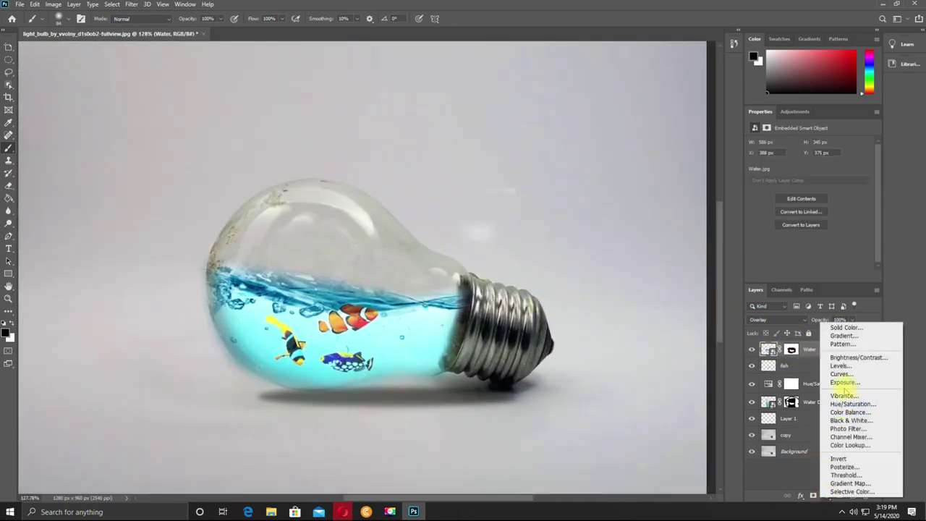
{"action": "left_click", "coordinate": [843, 396]}
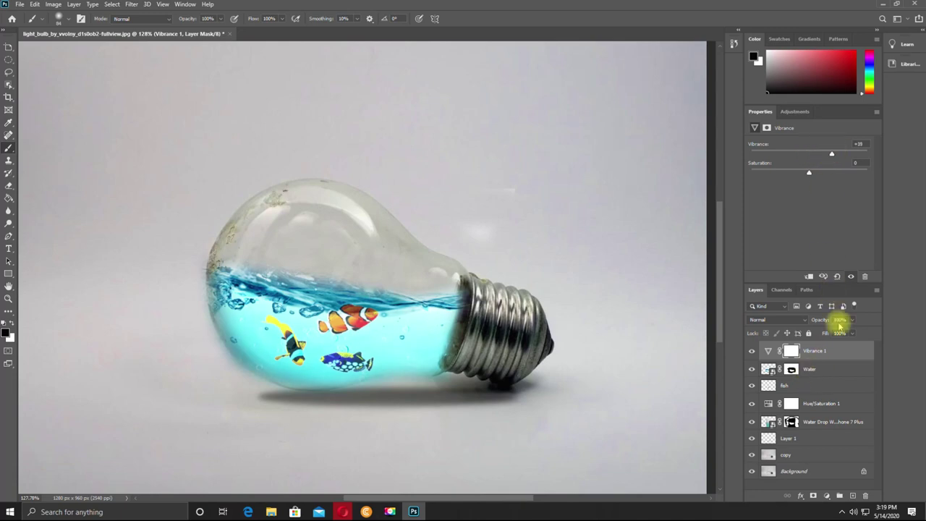
Step: Lower the Water layer's opacity to about 85% and raise Vibrance saturation to +6
{"action": "left_click", "coordinate": [813, 368]}
{"action": "left_click_drag", "start_coordinate": [851, 325], "coordinate": [847, 332]}
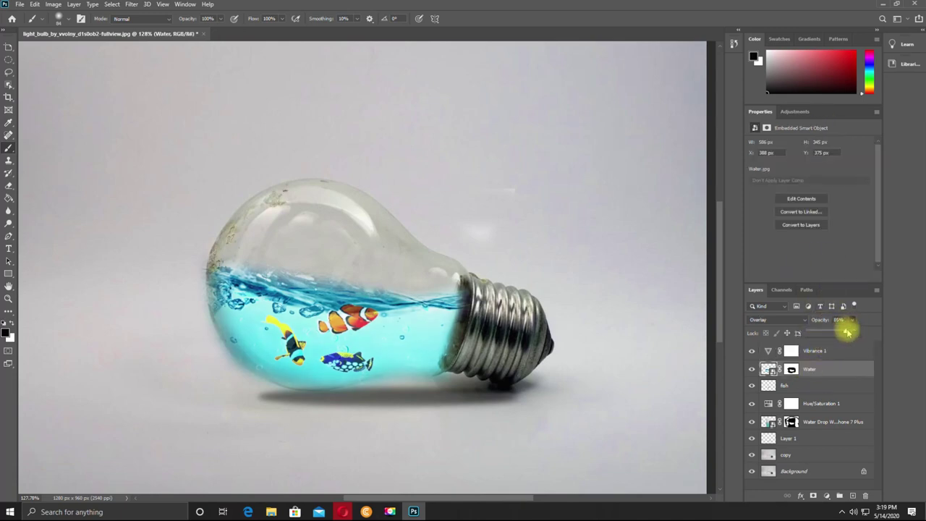
{"action": "left_click", "coordinate": [811, 353]}
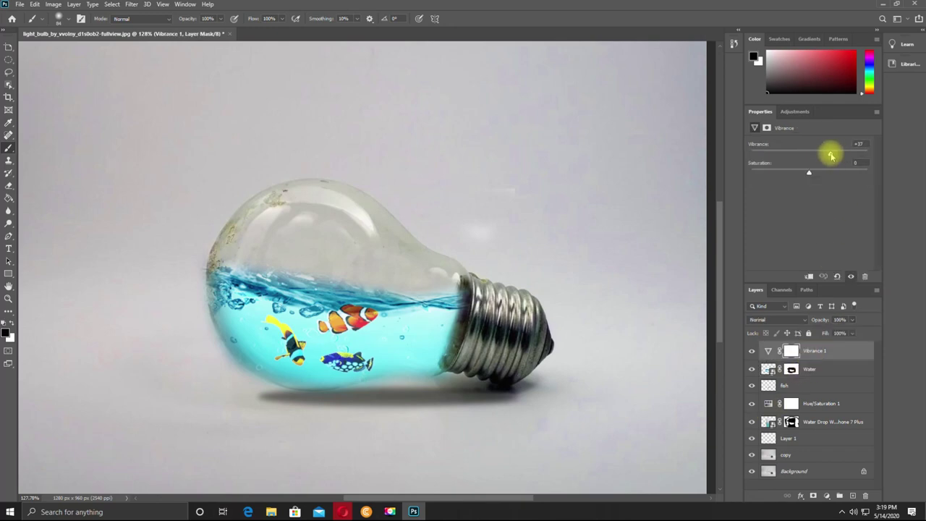
{"action": "left_click_drag", "start_coordinate": [814, 169], "coordinate": [815, 171]}
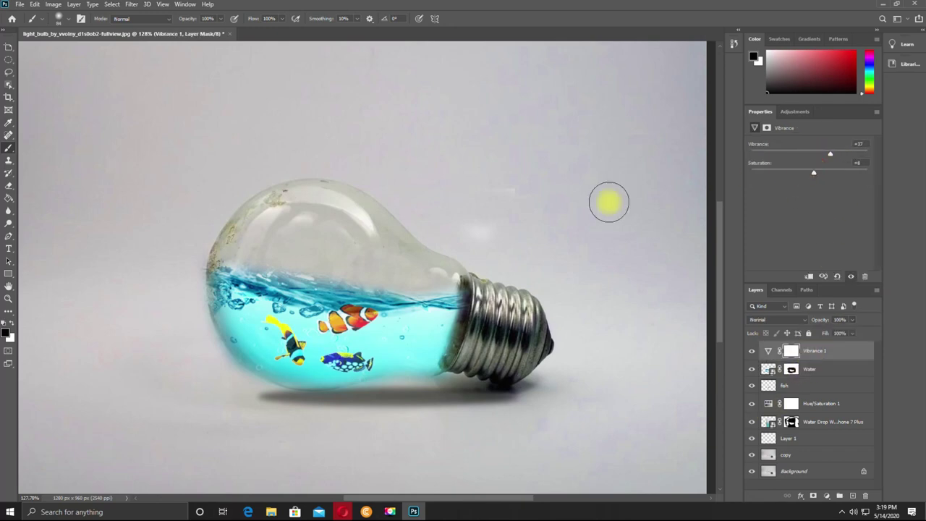
{"action": "scroll", "coordinate": [609, 202], "scroll_direction": "down", "scroll_amount": 3}
{"action": "scroll", "coordinate": [500, 230], "scroll_direction": "up", "scroll_amount": 1}
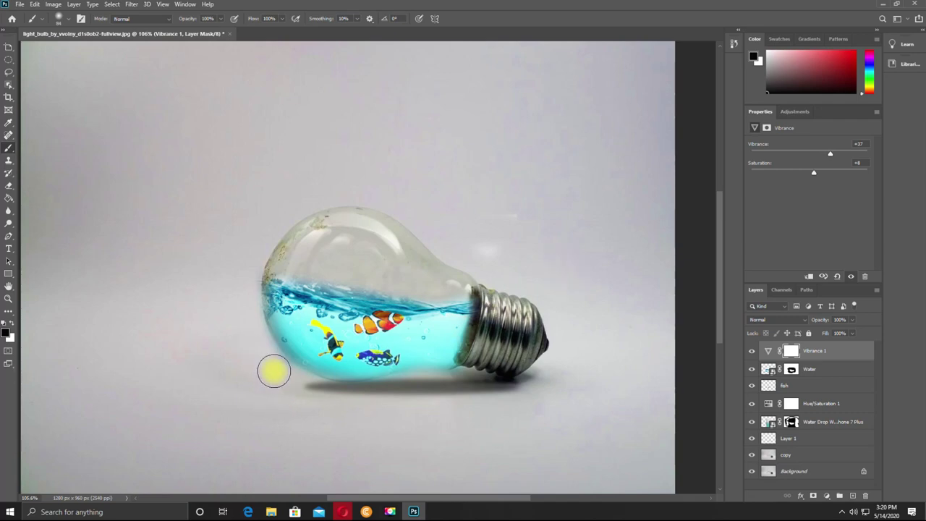
Step: Select the Water layer's mask, drag once on the canvas, then return to the Vibrance settings
{"action": "left_click", "coordinate": [791, 370]}
{"action": "left_click_drag", "start_coordinate": [264, 363], "coordinate": [278, 374]}
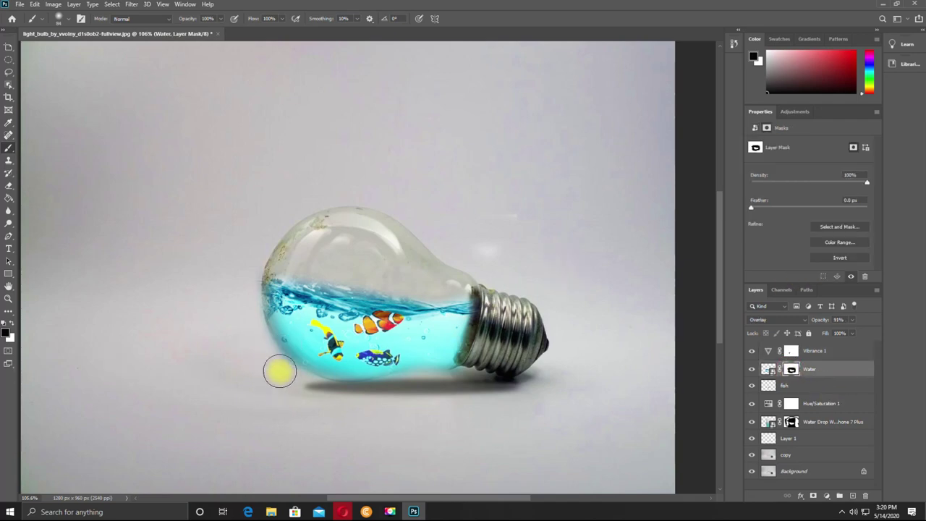
{"action": "left_click", "coordinate": [777, 353]}
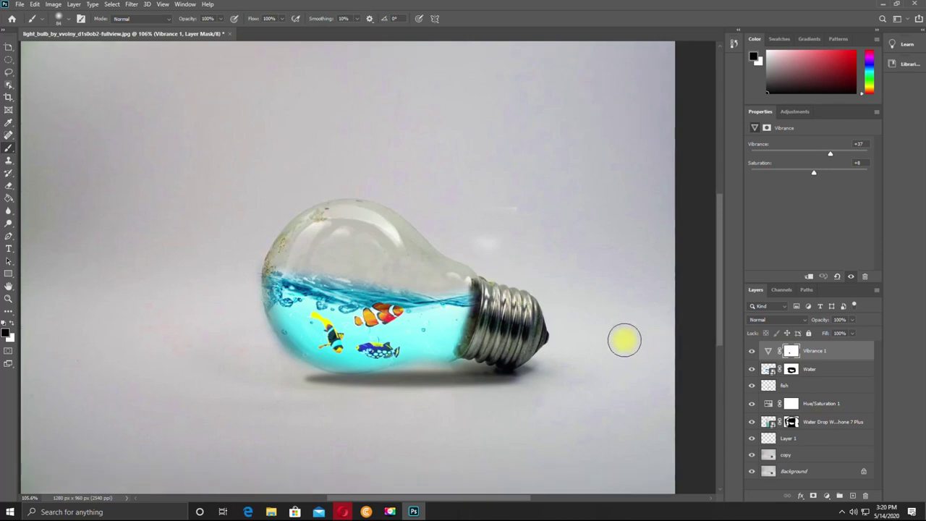
{"action": "scroll", "coordinate": [624, 339], "scroll_direction": "down", "scroll_amount": 2}
{"action": "scroll", "coordinate": [650, 299], "scroll_direction": "up", "scroll_amount": 1}
{"action": "scroll", "coordinate": [579, 345], "scroll_direction": "up", "scroll_amount": 2}
{"action": "scroll", "coordinate": [610, 340], "scroll_direction": "down", "scroll_amount": 2}
Step: Stamp all visible layers into a new merged layer and shift it slightly
{"action": "key", "text": "ctrl+alt+shift+e"}
{"action": "key", "text": "v"}
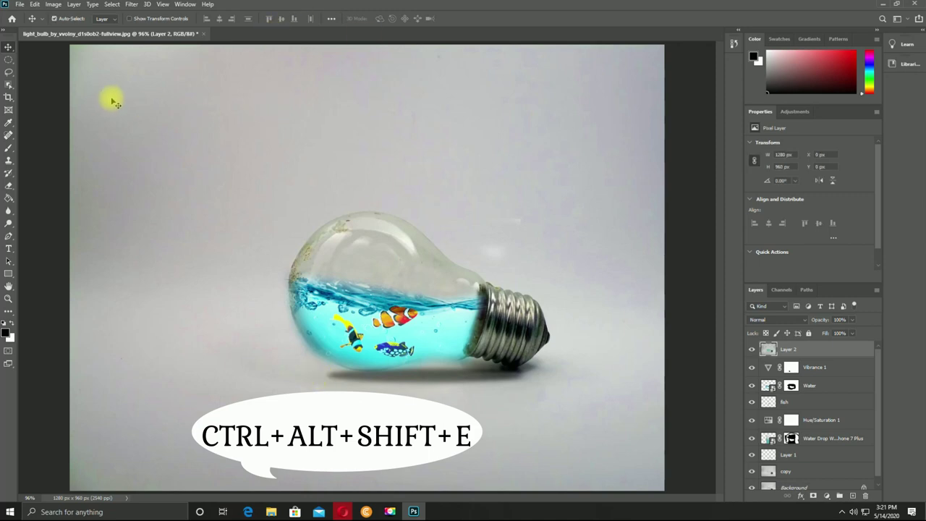
{"action": "mouse_move", "coordinate": [323, 189]}
{"action": "left_mouse_down"}
{"action": "mouse_move", "coordinate": [344, 204]}
{"action": "mouse_move", "coordinate": [313, 194]}
{"action": "left_mouse_up"}
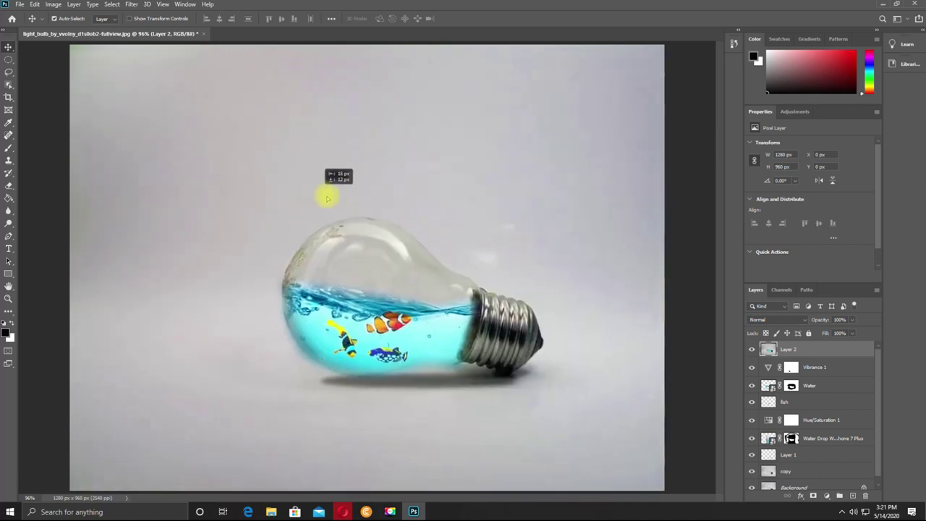
{"action": "right_click", "coordinate": [338, 295]}
{"action": "left_click", "coordinate": [416, 273]}
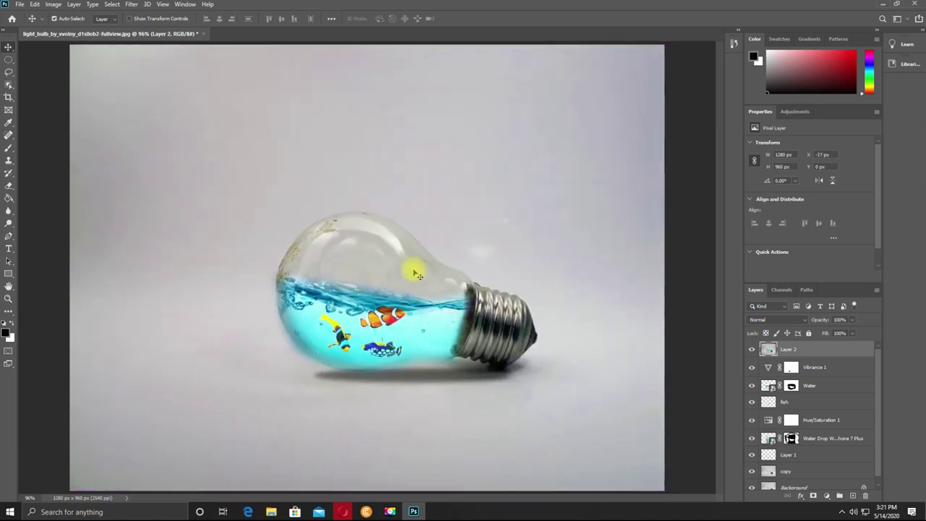
Step: Flip the merged layer vertically and align it just beneath the bulb
{"action": "key", "text": "ctrl+t"}
{"action": "right_click", "coordinate": [400, 321]}
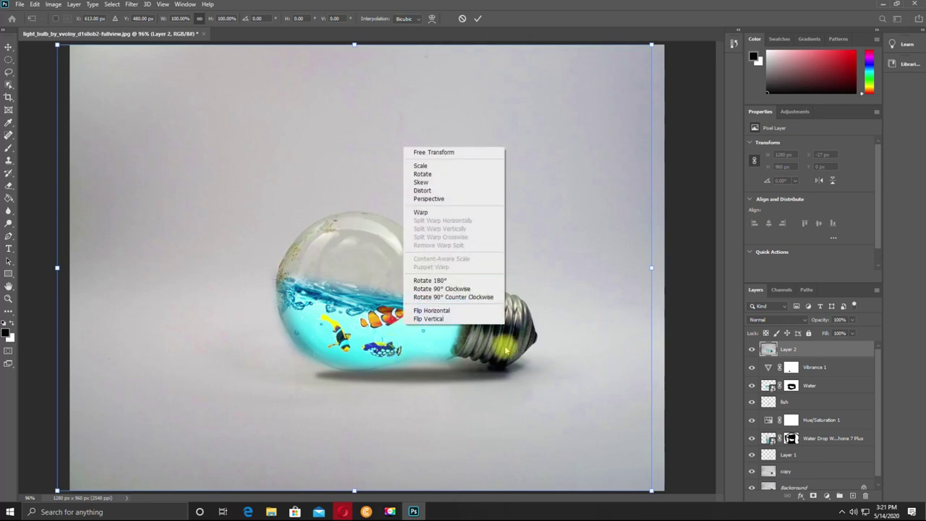
{"action": "left_click", "coordinate": [443, 320]}
{"action": "left_click_drag", "start_coordinate": [386, 282], "coordinate": [383, 317]}
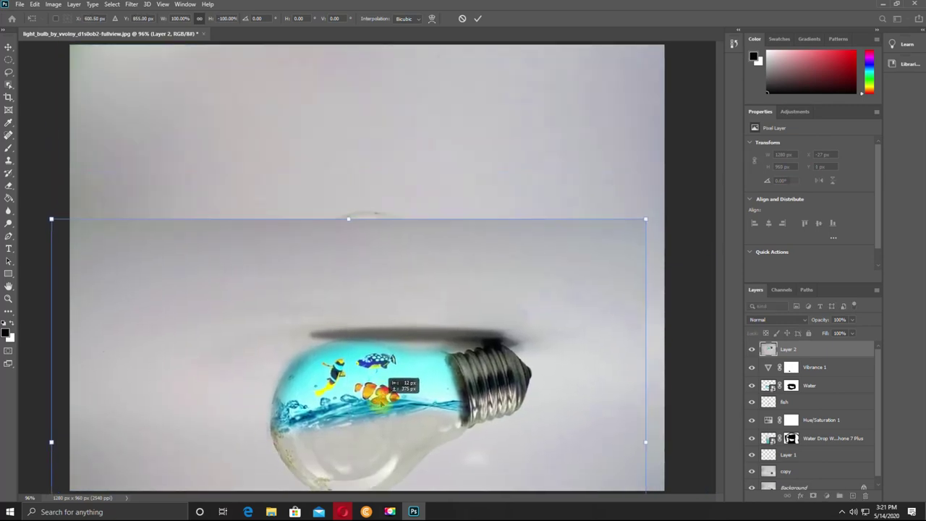
{"action": "mouse_move", "coordinate": [406, 398]}
{"action": "left_mouse_down"}
{"action": "mouse_move", "coordinate": [386, 394]}
{"action": "mouse_move", "coordinate": [421, 397]}
{"action": "left_mouse_up"}
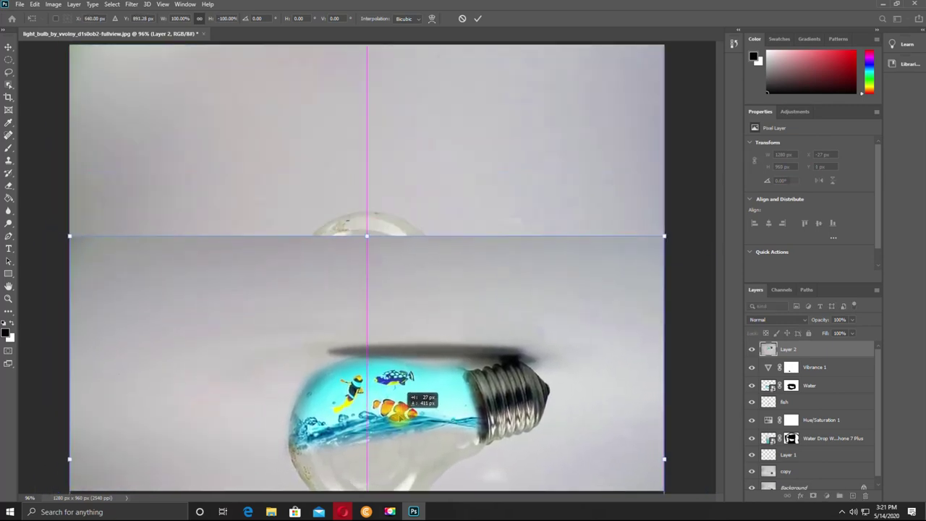
{"action": "key", "text": "ctrl+minus"}
{"action": "left_click_drag", "start_coordinate": [375, 306], "coordinate": [374, 306]}
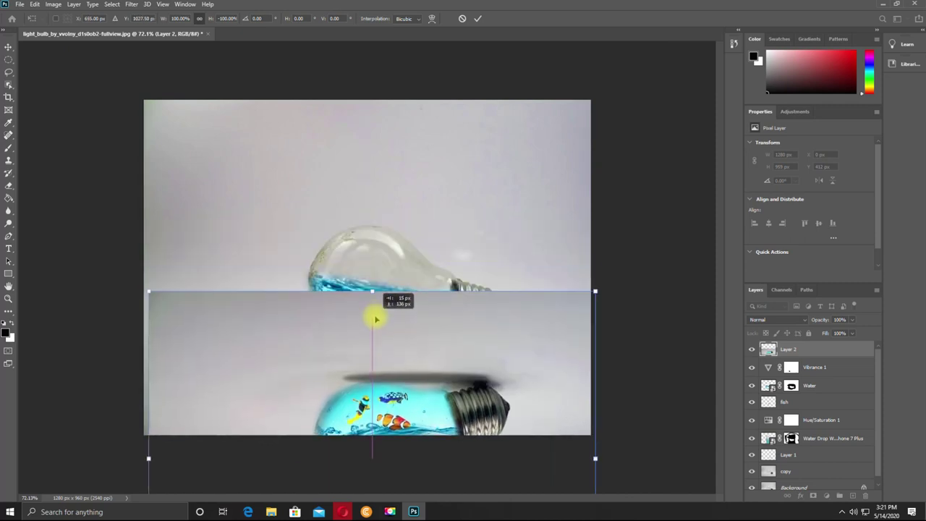
Step: Fade the reflection to 20% opacity, push it lower under the bulb, and commit
{"action": "left_click", "coordinate": [774, 320]}
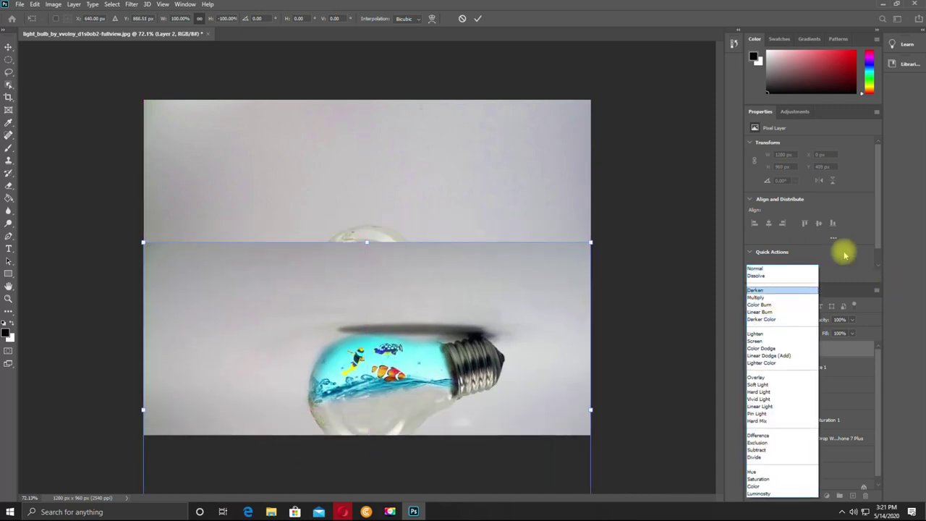
{"action": "left_click", "coordinate": [849, 327]}
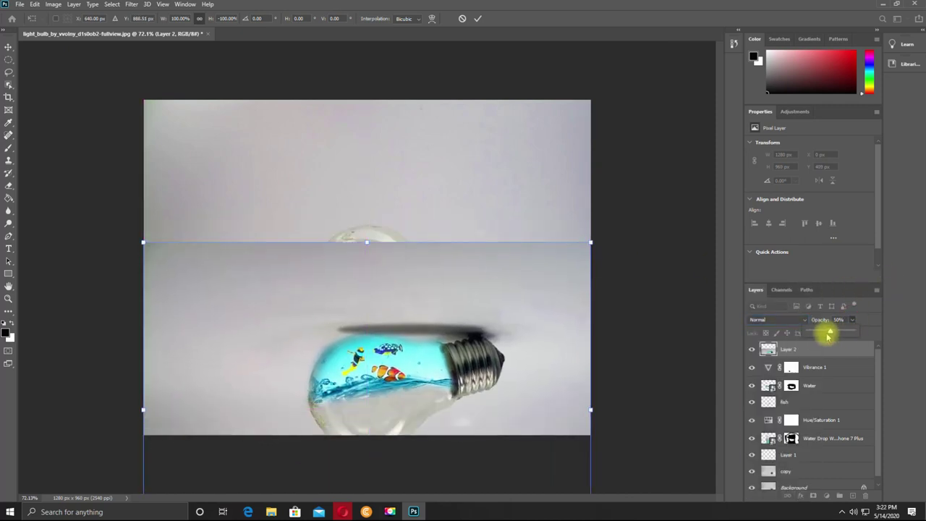
{"action": "left_click_drag", "start_coordinate": [835, 334], "coordinate": [822, 329]}
{"action": "mouse_move", "coordinate": [393, 345]}
{"action": "left_mouse_down"}
{"action": "mouse_move", "coordinate": [386, 382]}
{"action": "mouse_move", "coordinate": [389, 368]}
{"action": "left_mouse_up"}
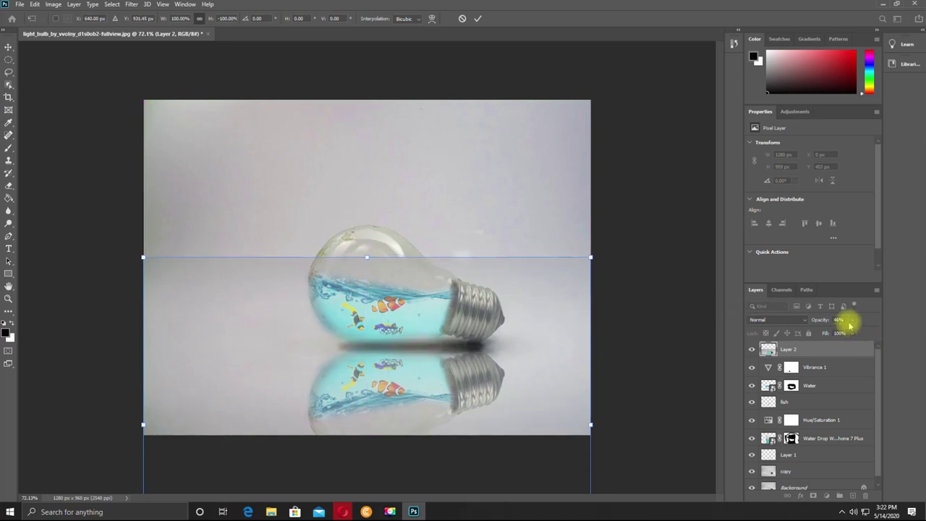
{"action": "left_click_drag", "start_coordinate": [847, 332], "coordinate": [828, 333]}
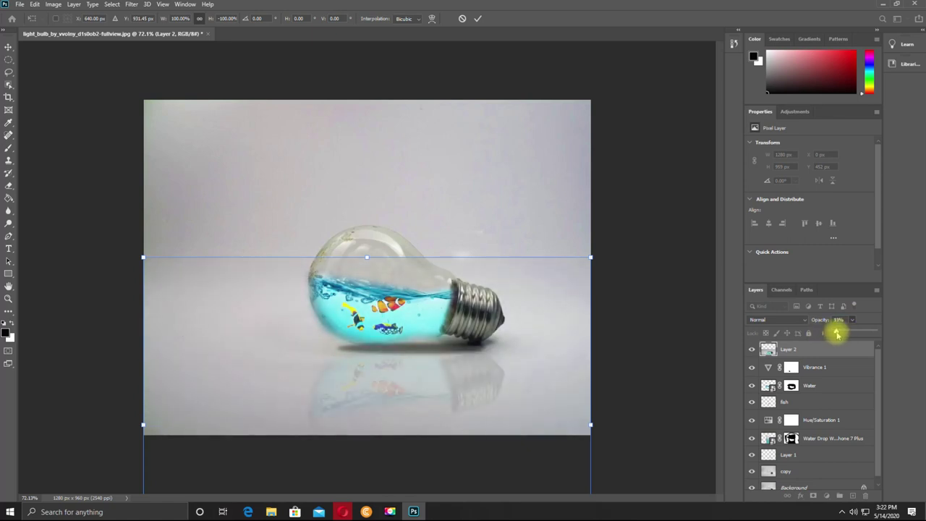
{"action": "left_click_drag", "start_coordinate": [837, 332], "coordinate": [841, 333]}
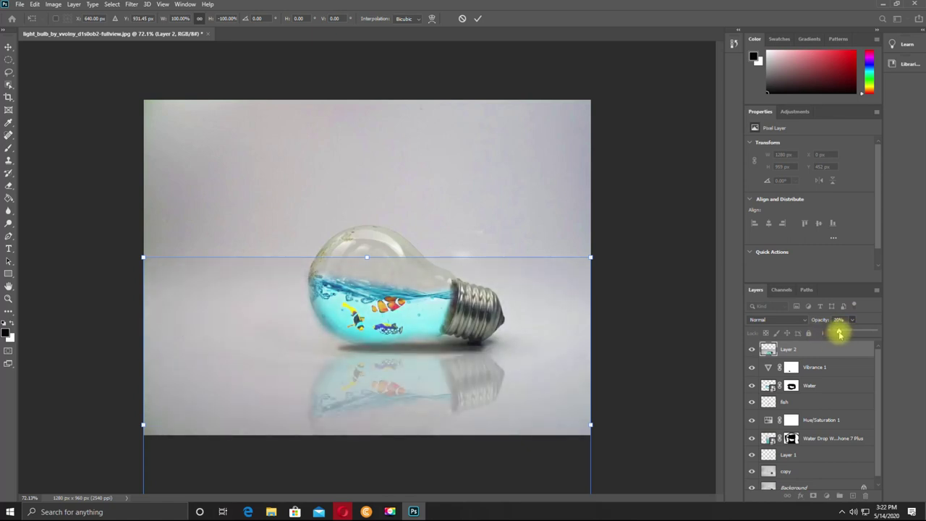
{"action": "left_click", "coordinate": [481, 17]}
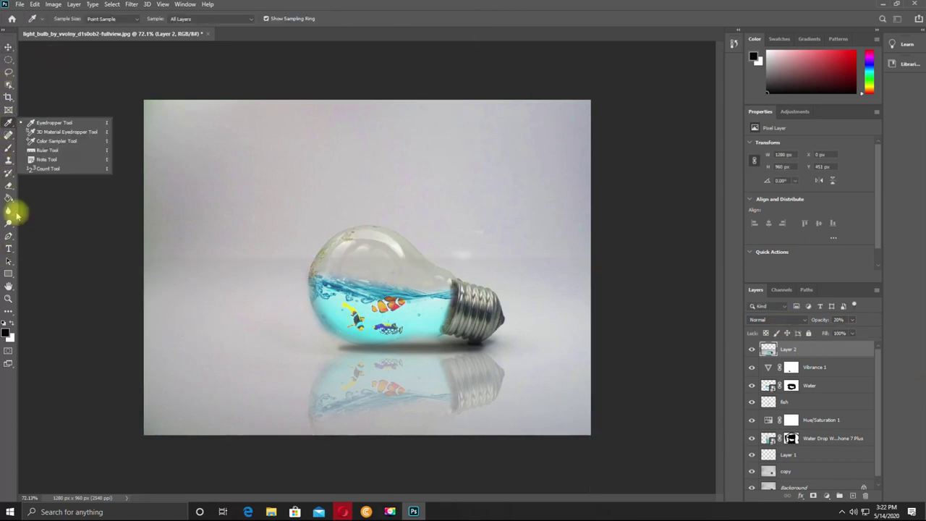
Step: Erase the bottom of the reflection with the Eraser so it fades out
{"action": "right_click", "coordinate": [9, 185]}
{"action": "left_click", "coordinate": [43, 185]}
{"action": "key", "text": "ctrl+0"}
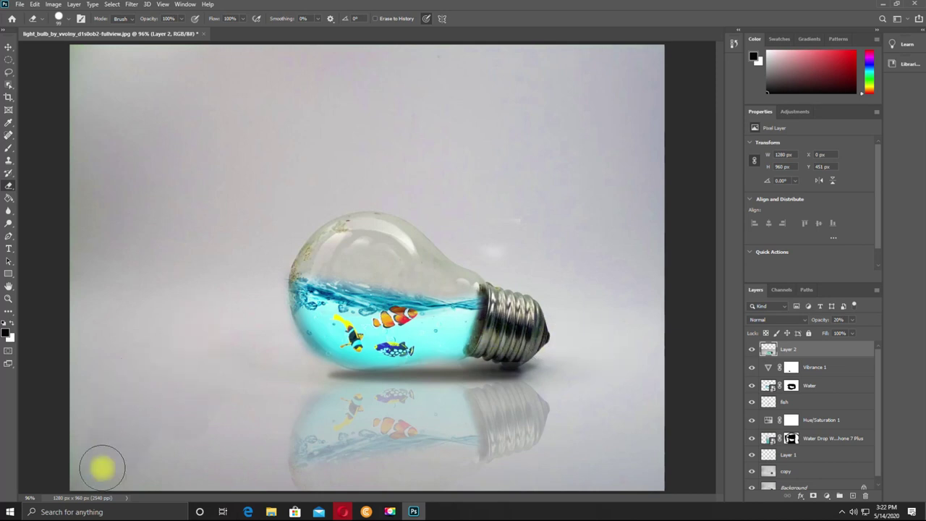
{"action": "left_click_drag", "start_coordinate": [264, 489], "coordinate": [295, 490]}
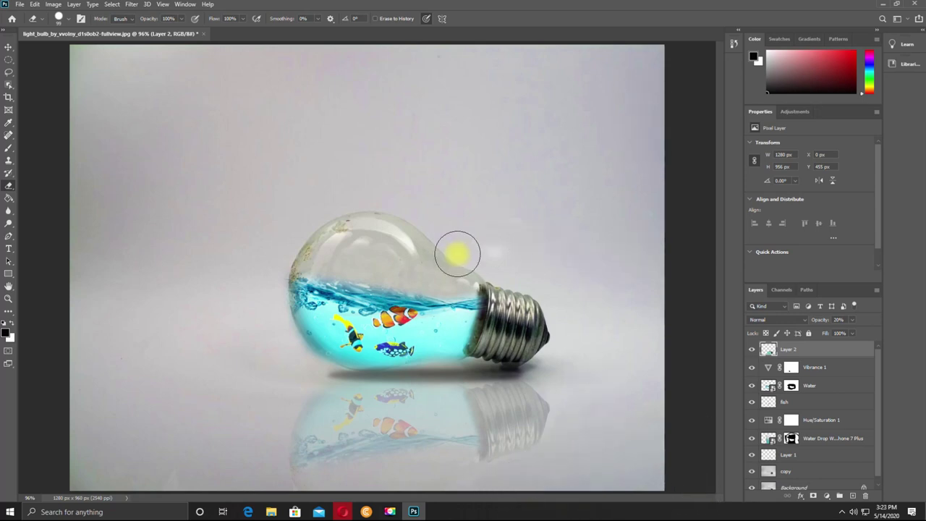
{"action": "scroll", "coordinate": [457, 254], "scroll_direction": "down", "scroll_amount": 5}
{"action": "scroll", "coordinate": [611, 308], "scroll_direction": "up", "scroll_amount": 3}
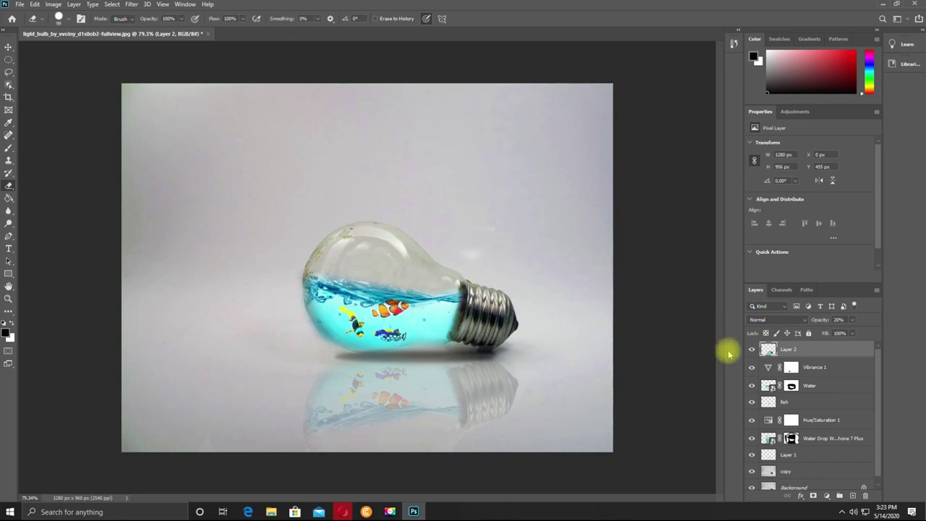